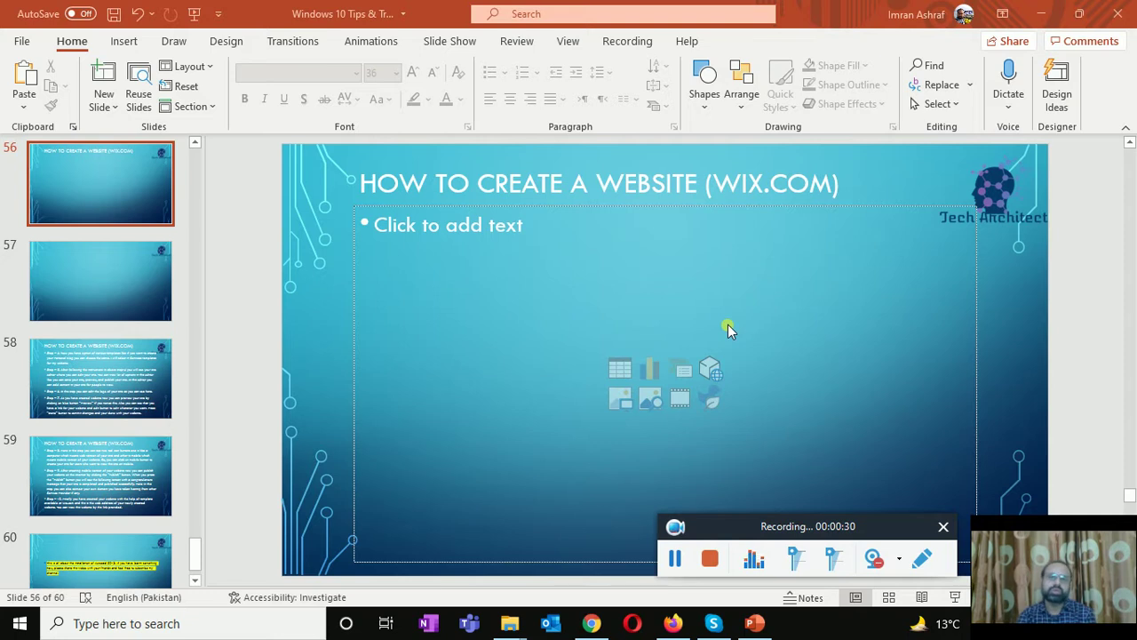
- Switch to Chrome and open the Wix account sign-up page
click(591, 623)
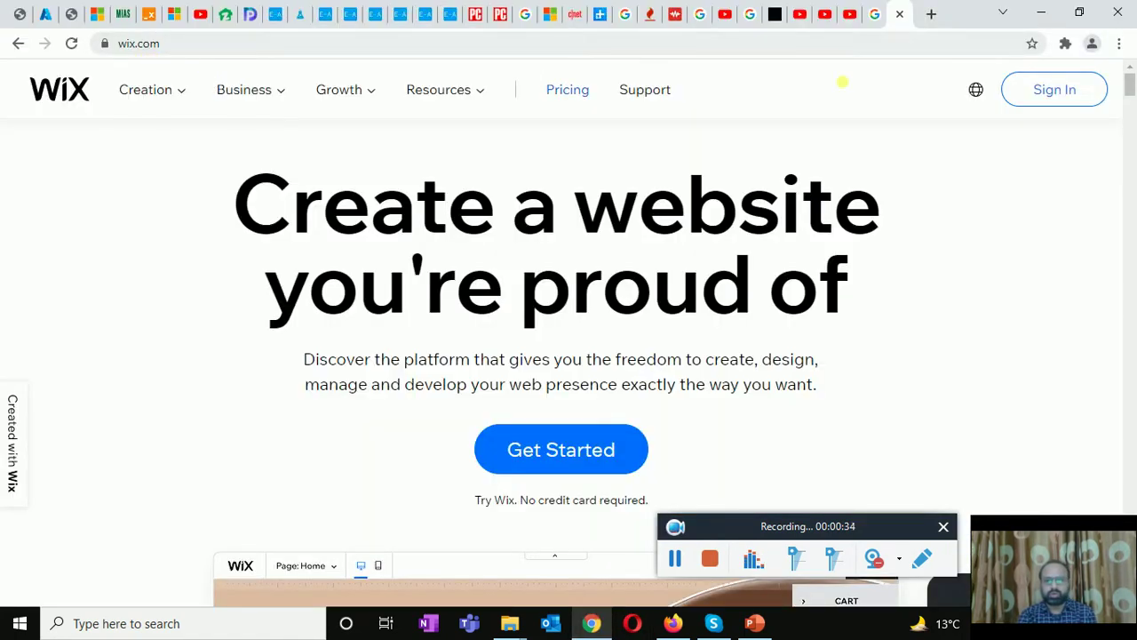
click(1081, 92)
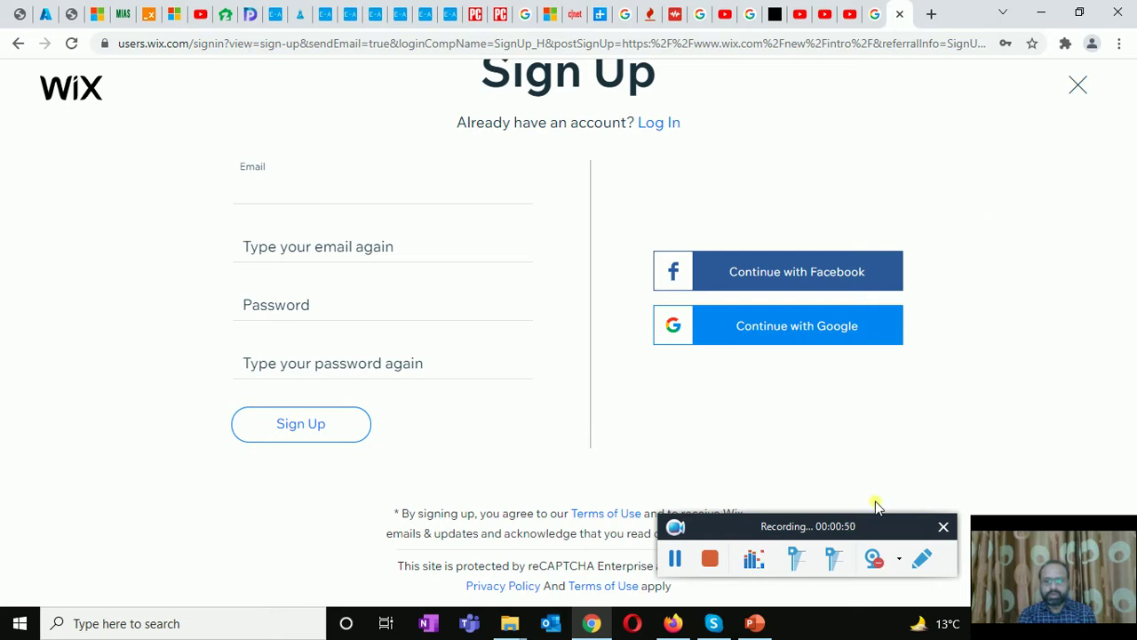
drag(869, 535, 877, 563)
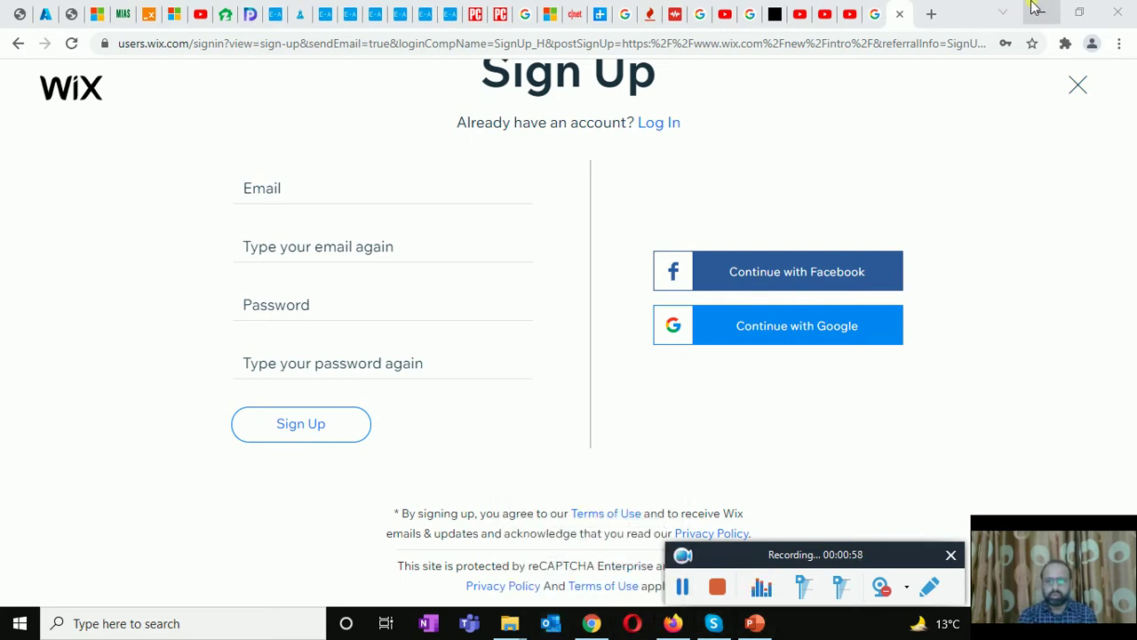
- Examine the sign-up form's email and password fields and its Facebook and Google options, and minimise the browser
click(362, 187)
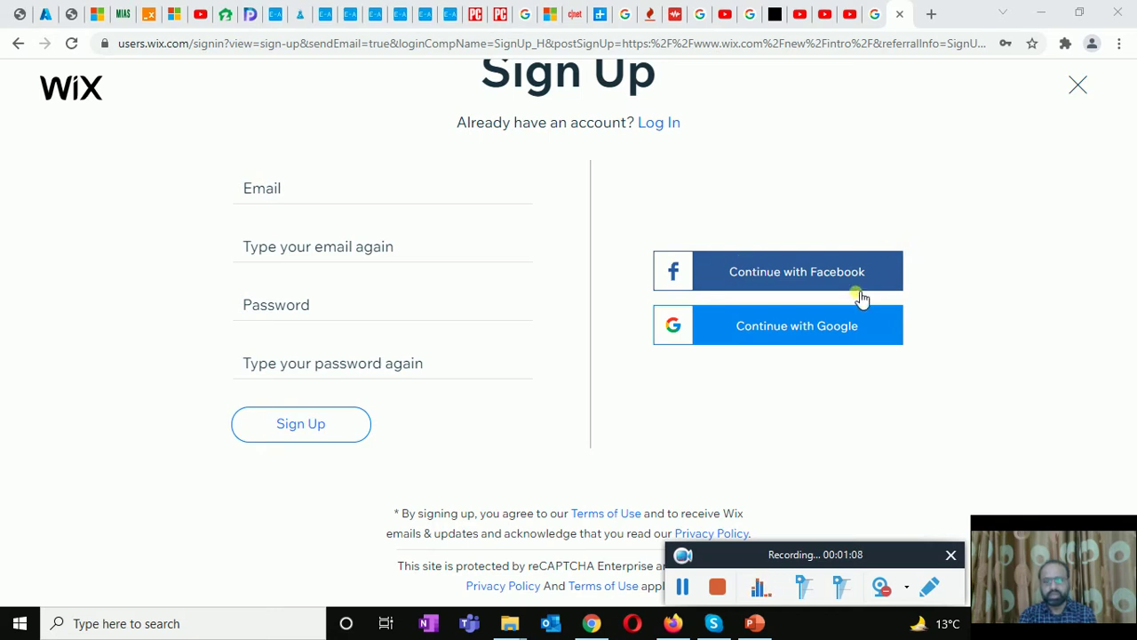
click(699, 331)
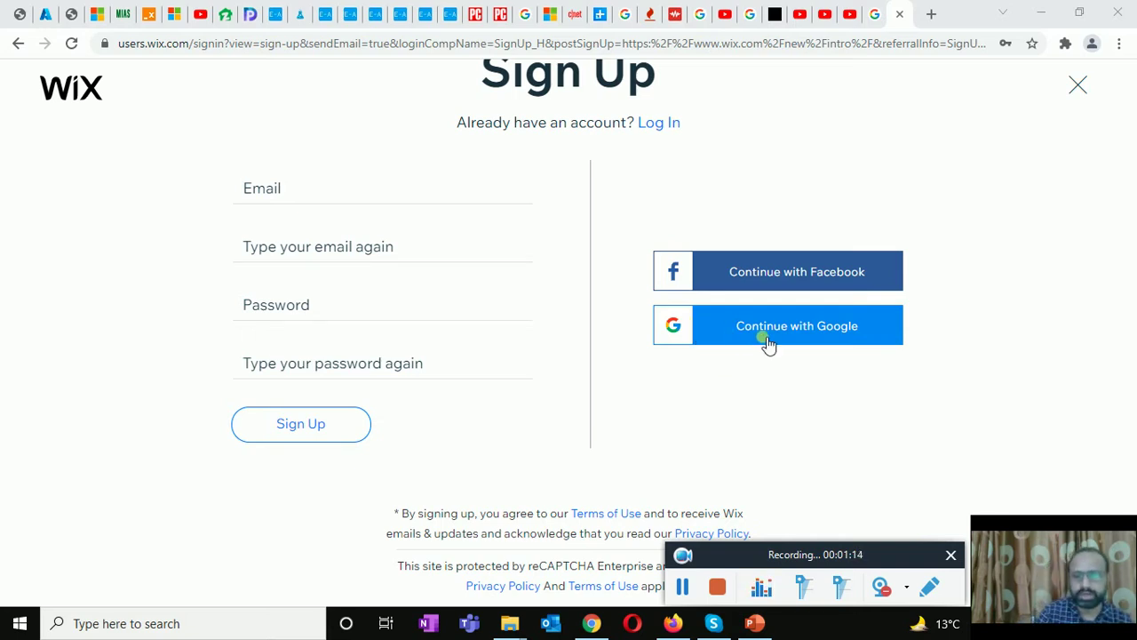
click(325, 302)
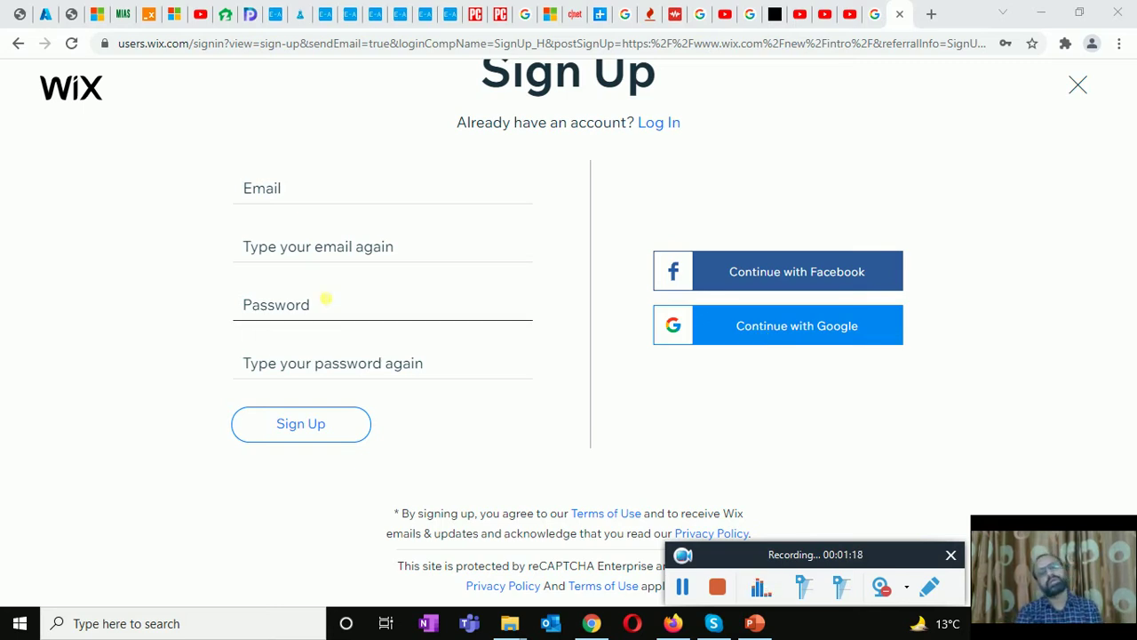
click(287, 189)
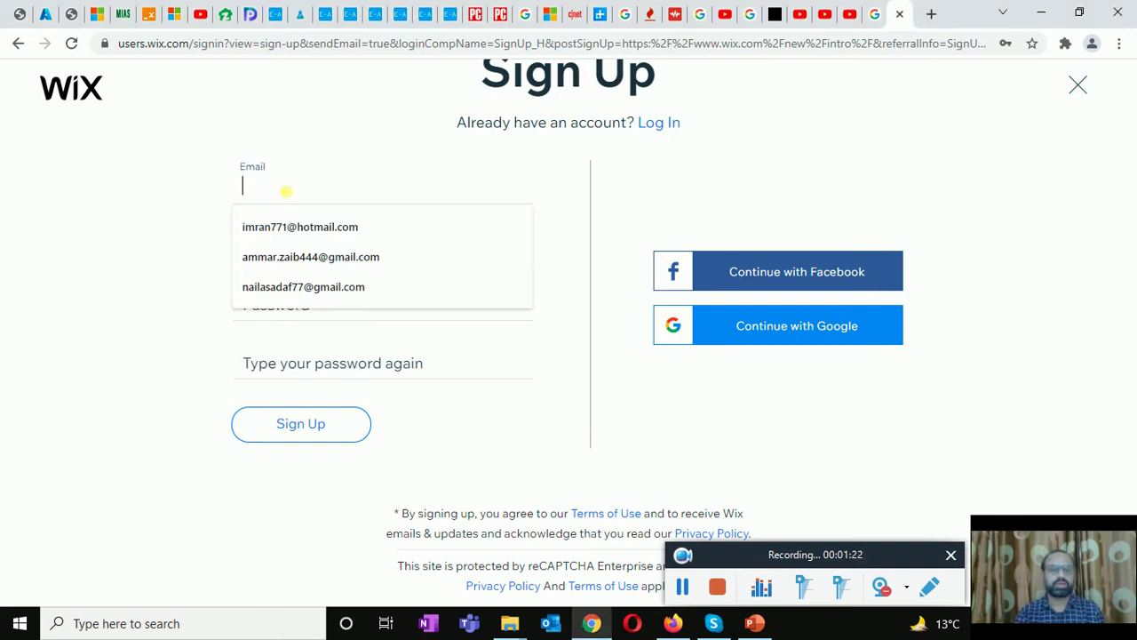
click(204, 204)
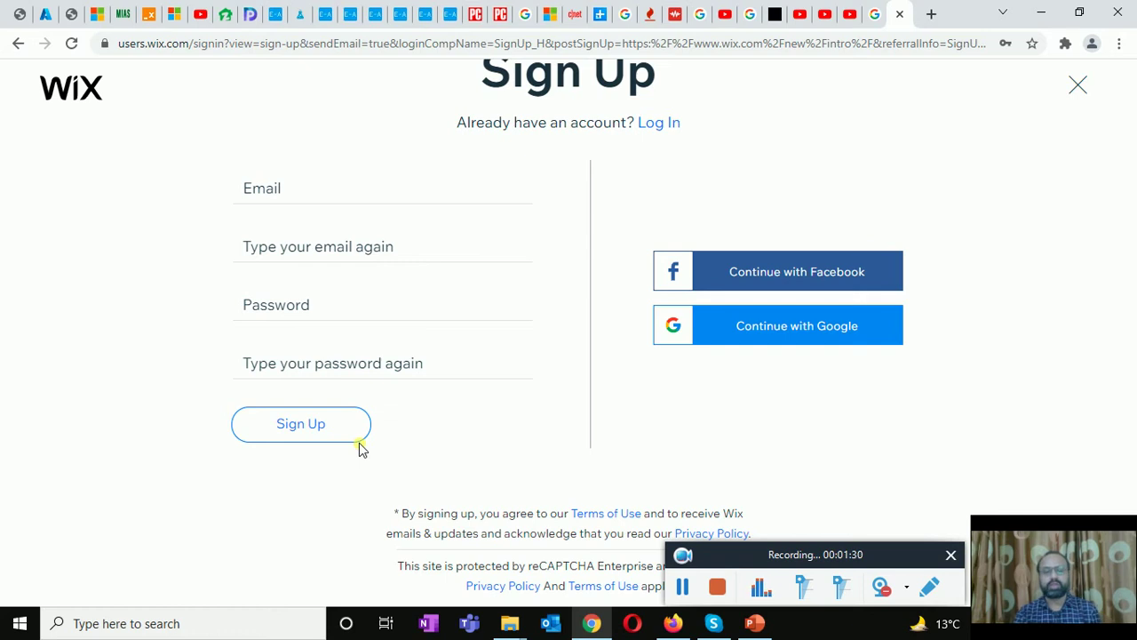
click(1055, 9)
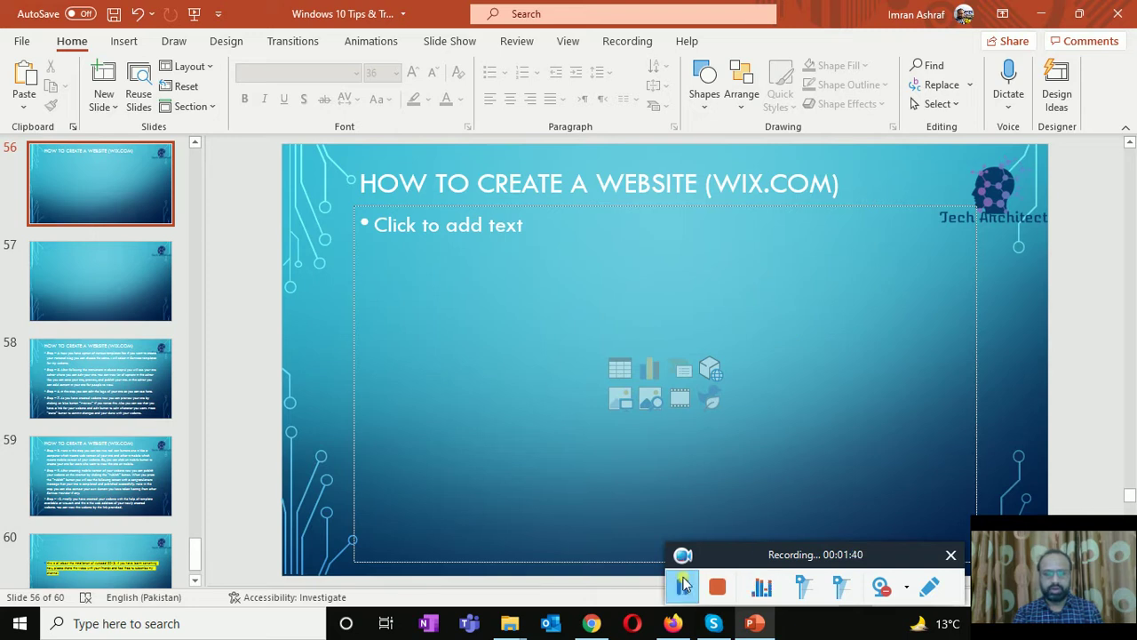
- Switch to Firefox and review the Wix account menu and the existing sites in the My Sites dashboard
click(673, 623)
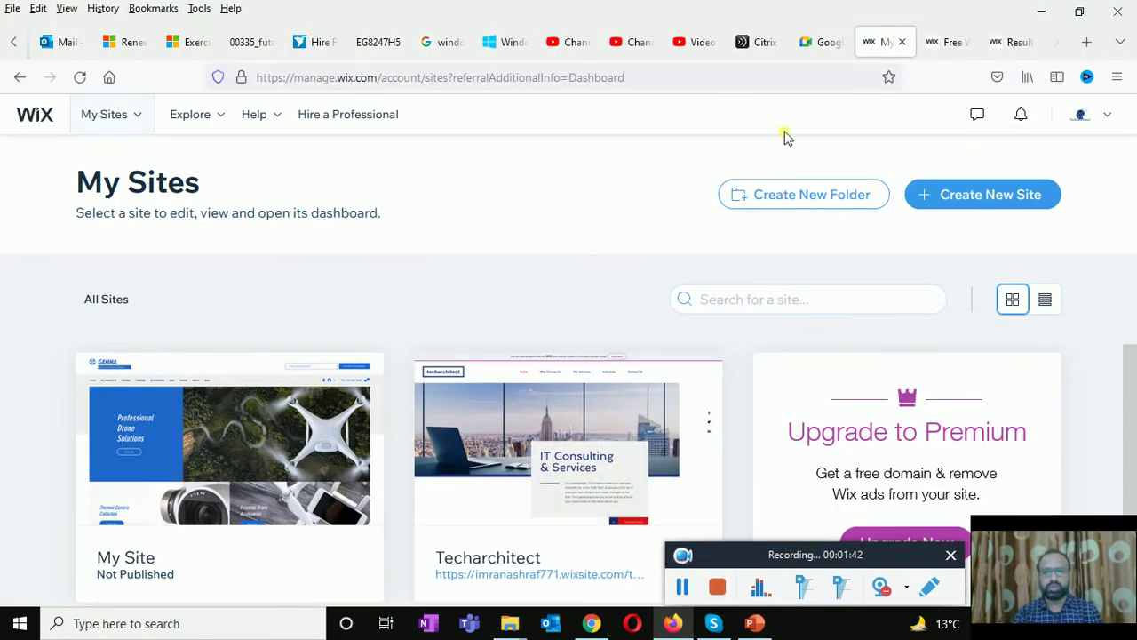
click(1106, 128)
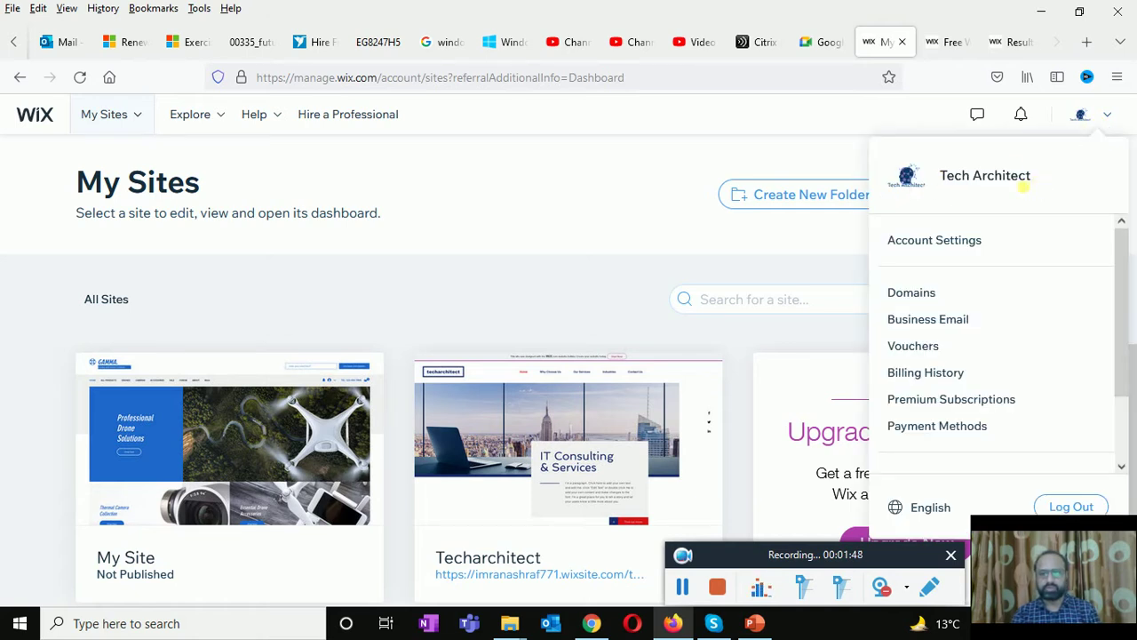
drag(1124, 280, 1120, 223)
click(527, 169)
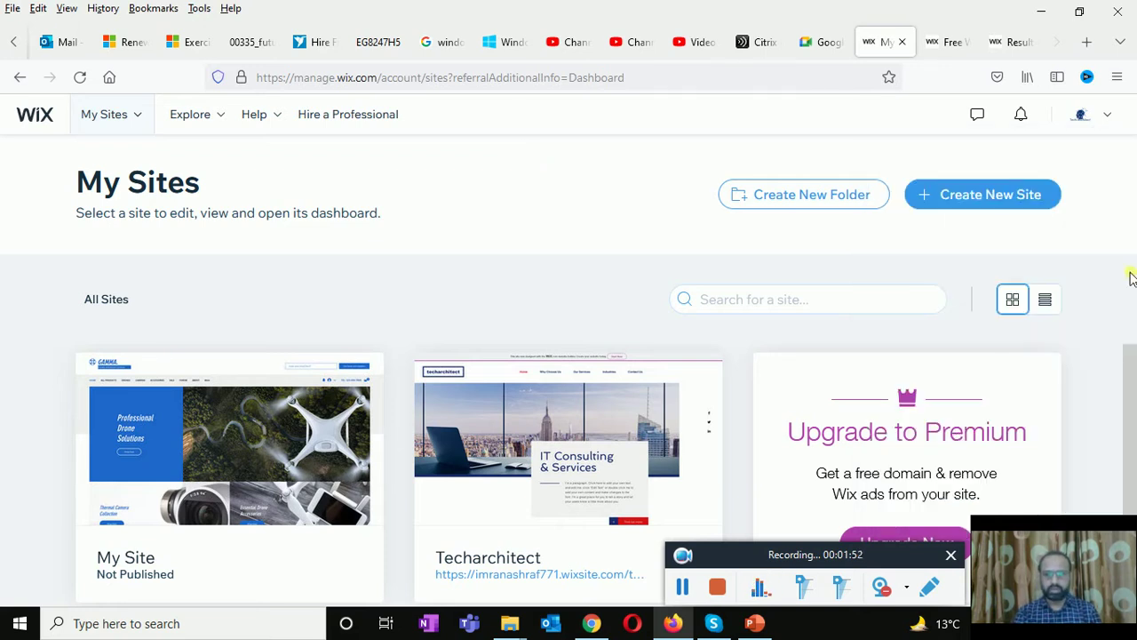
scroll(1132, 364, down, 1)
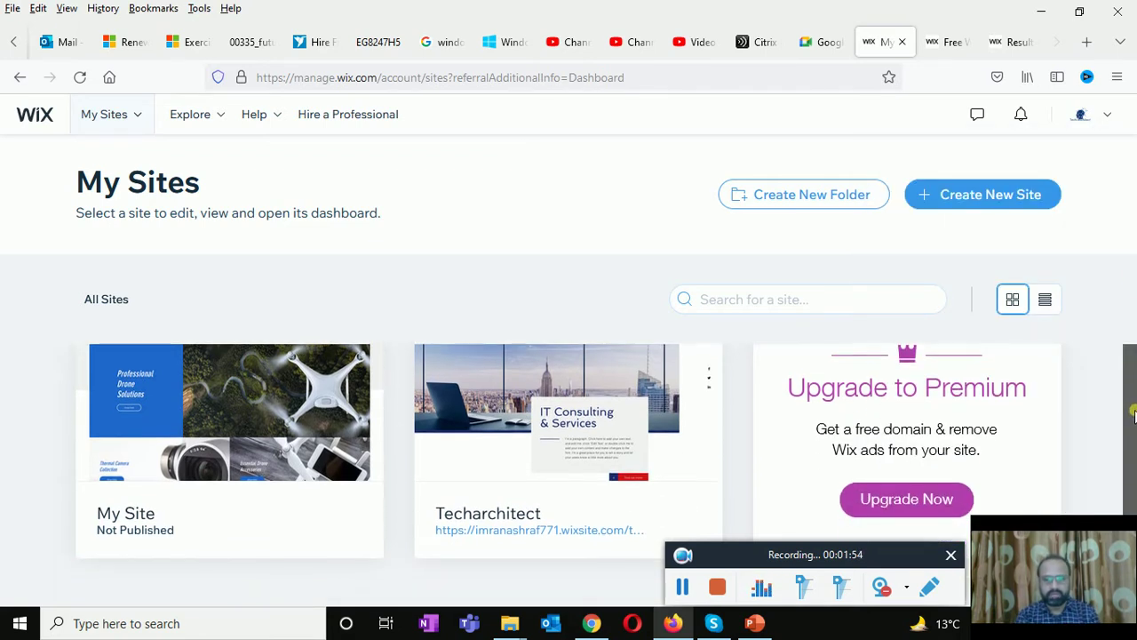
scroll(1132, 373, up, 1)
mouse_move(307, 503)
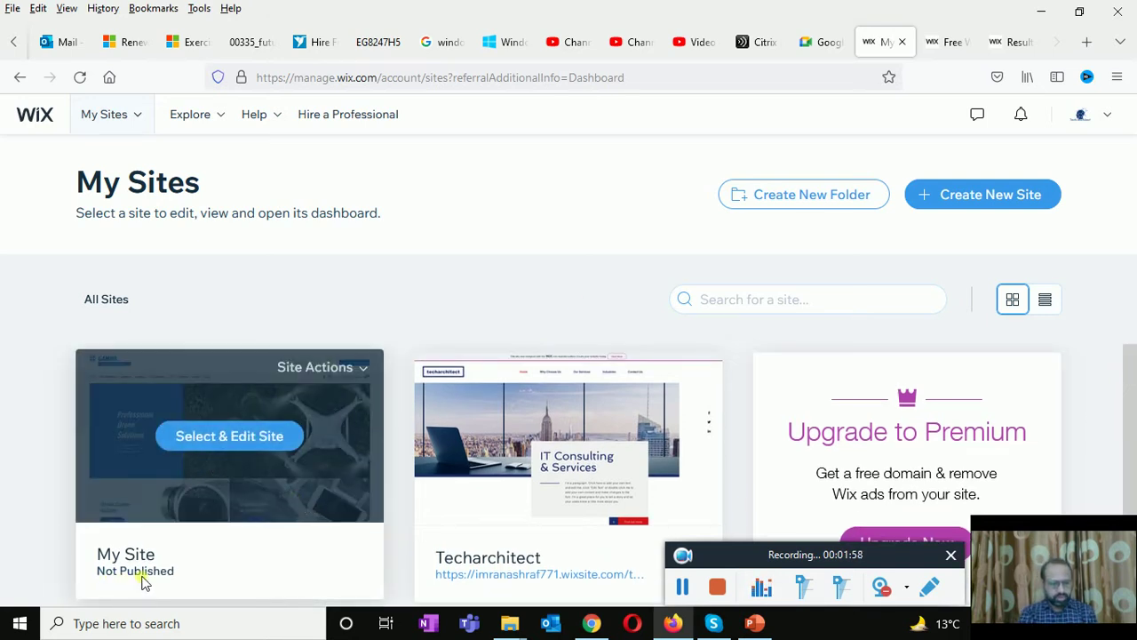
scroll(1127, 380, down, 1)
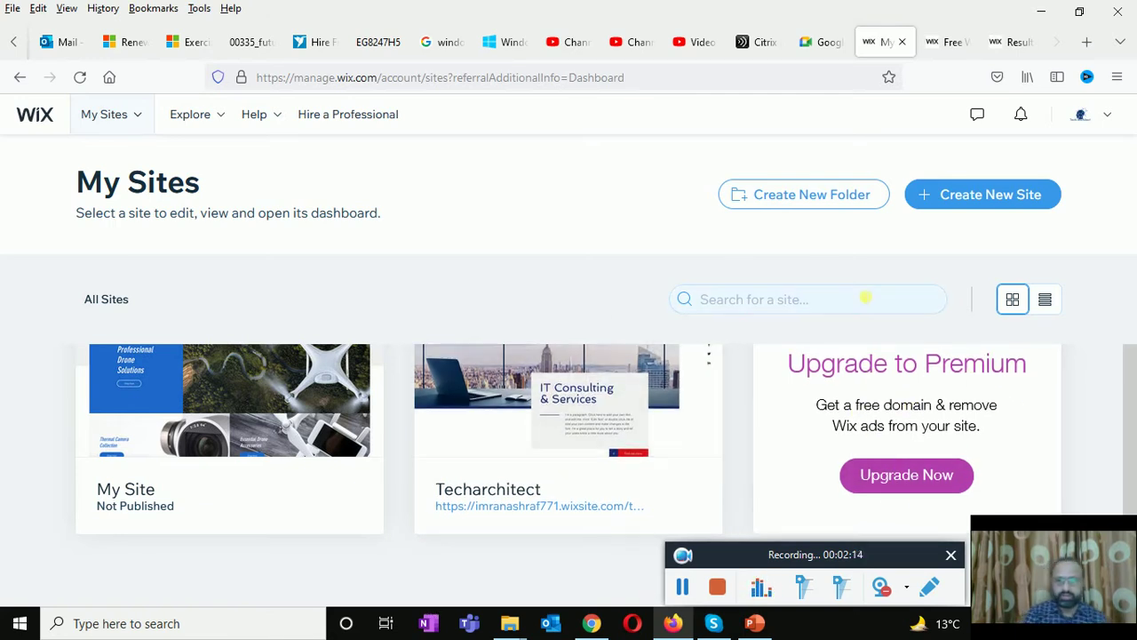
- Start creating a new site and set its website type to Technology Tutorials
click(999, 206)
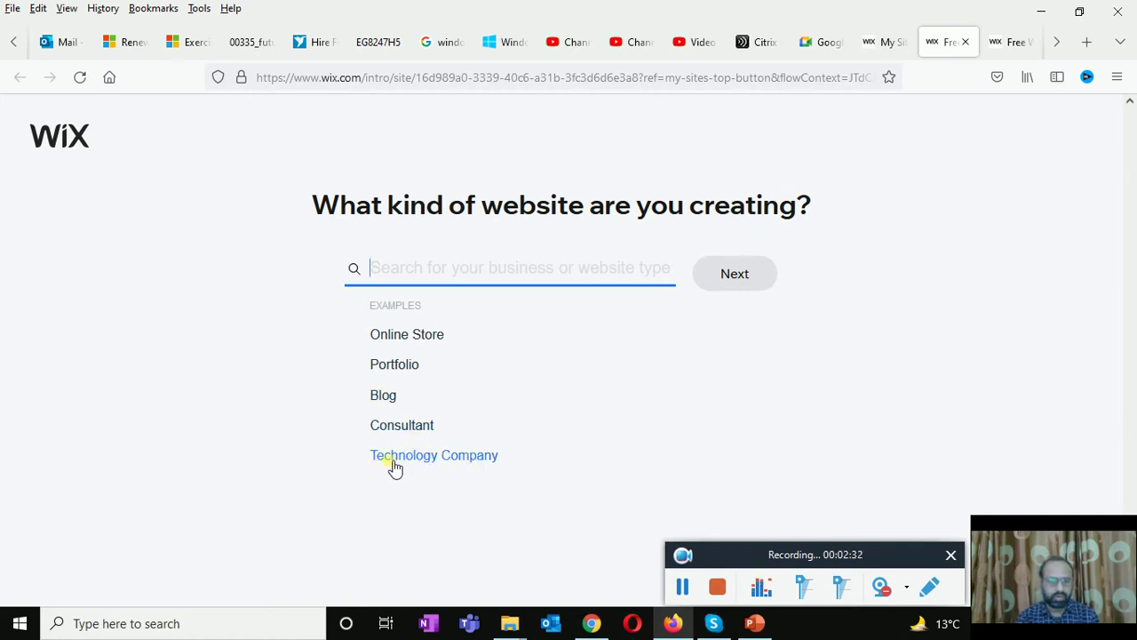
click(436, 461)
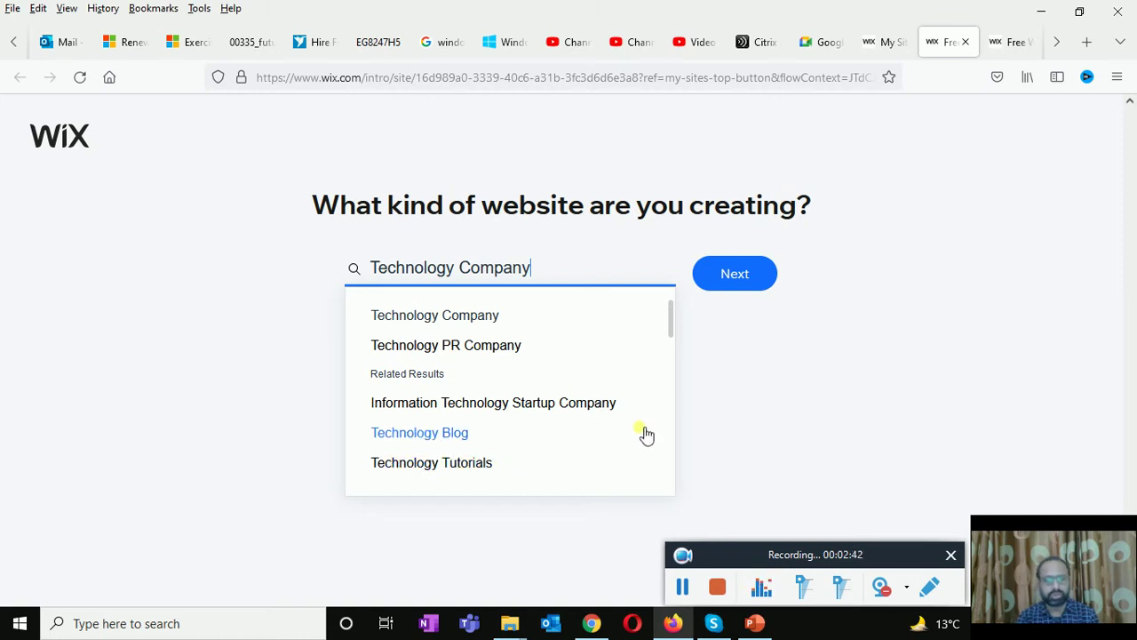
click(401, 476)
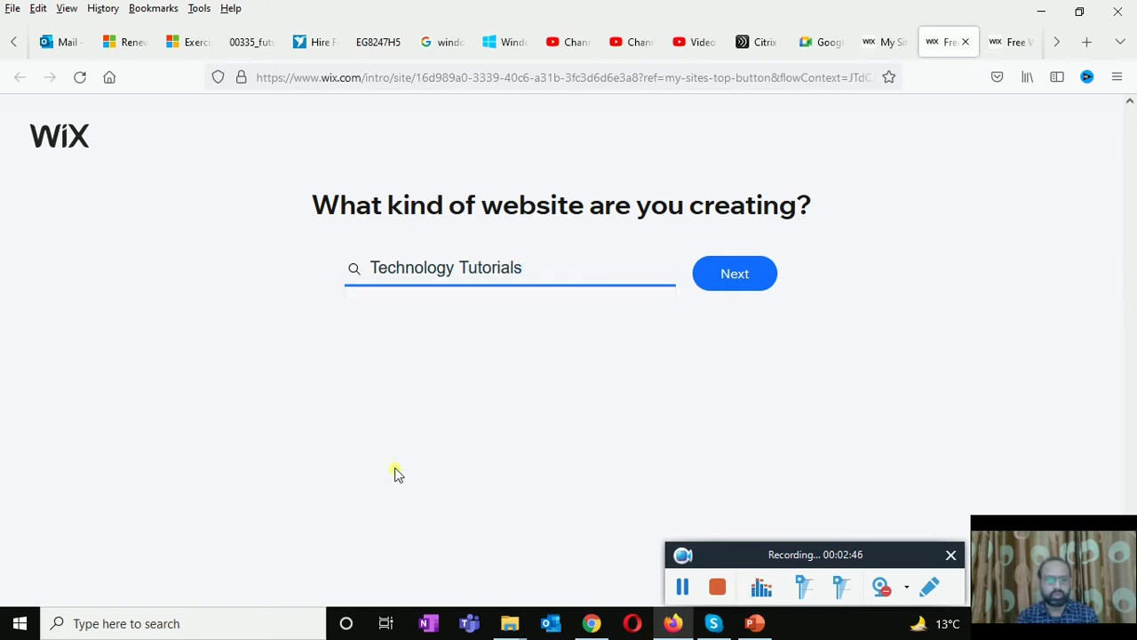
click(720, 289)
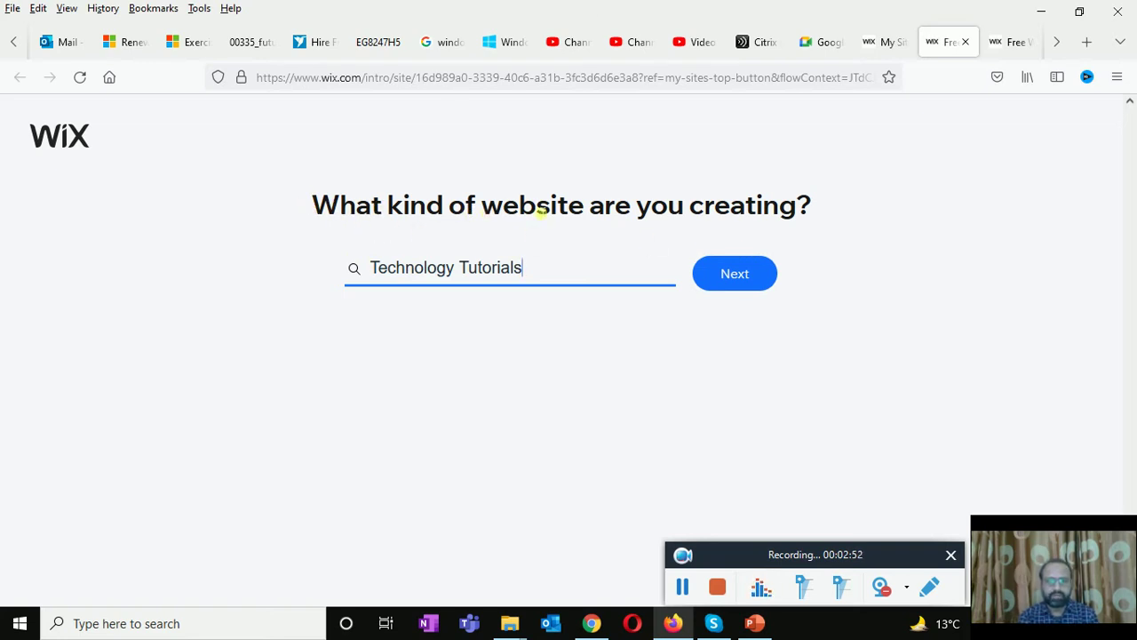
click(739, 270)
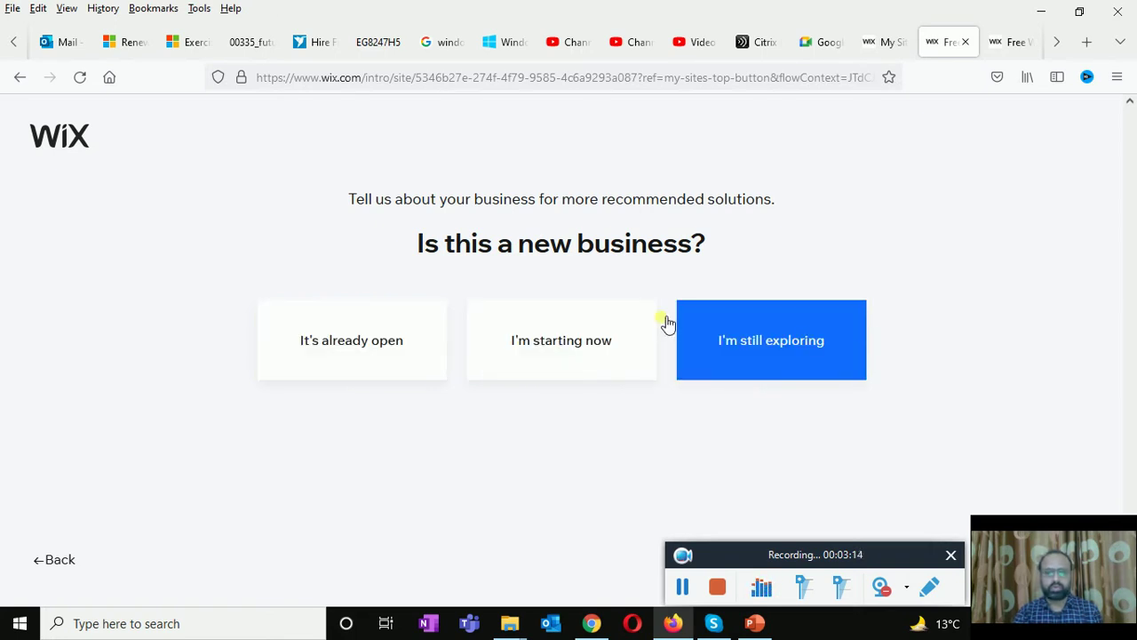
- Answer that the business is still being explored, and choose Look professional online and Manage my clients as the business needs
click(753, 325)
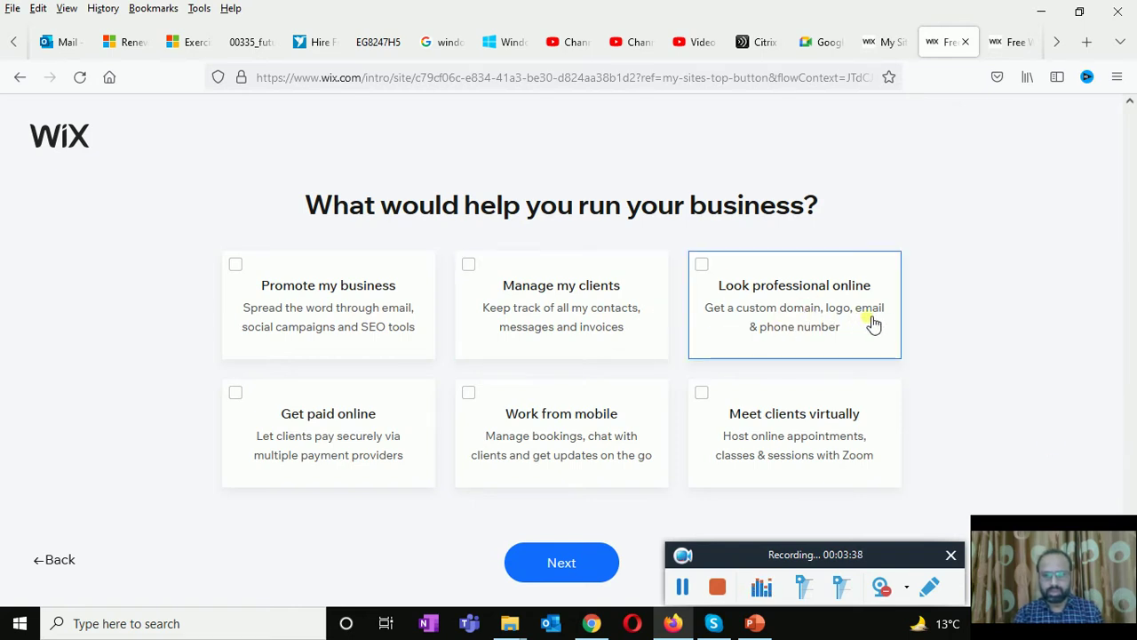
click(707, 274)
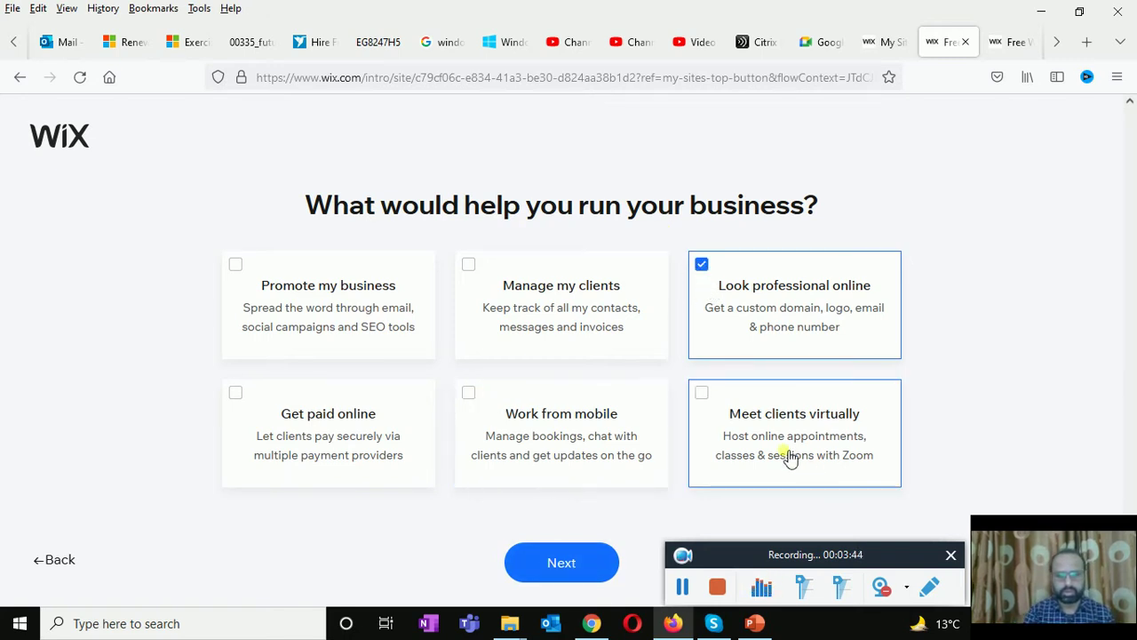
click(469, 265)
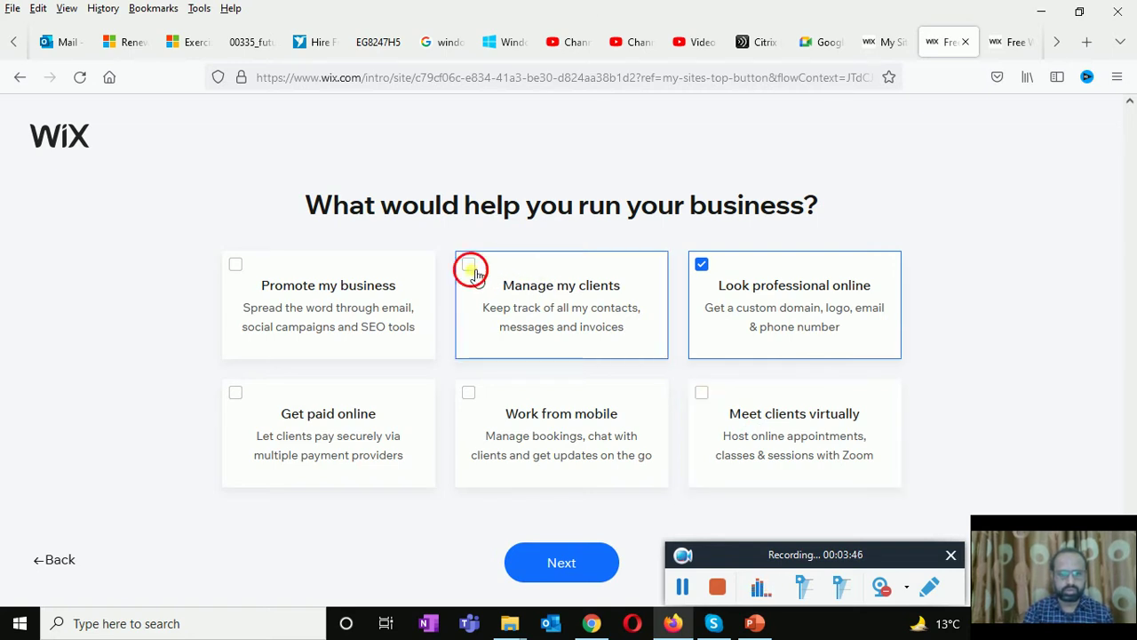
click(569, 579)
click(537, 561)
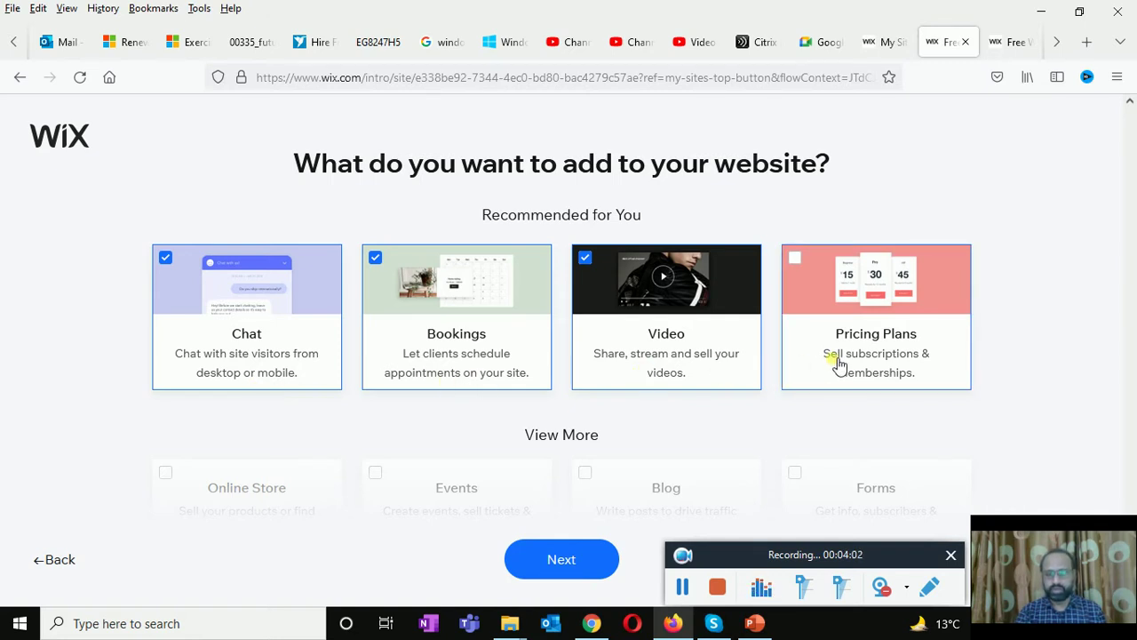
- Add Pricing Plans to the recommended website features and continue the setup
click(794, 259)
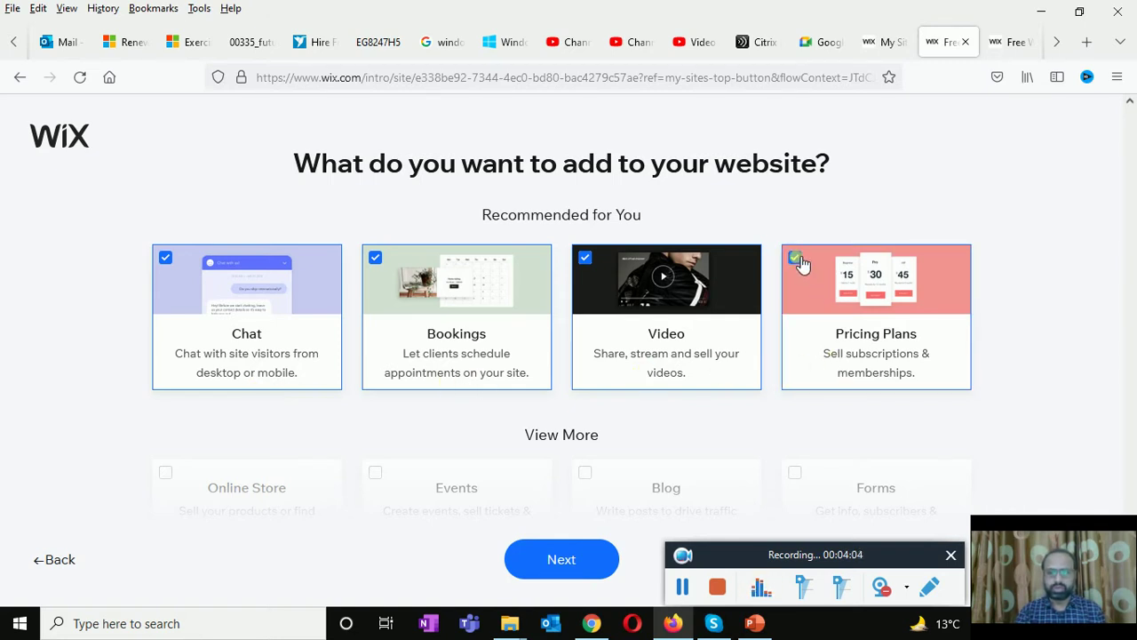
click(531, 562)
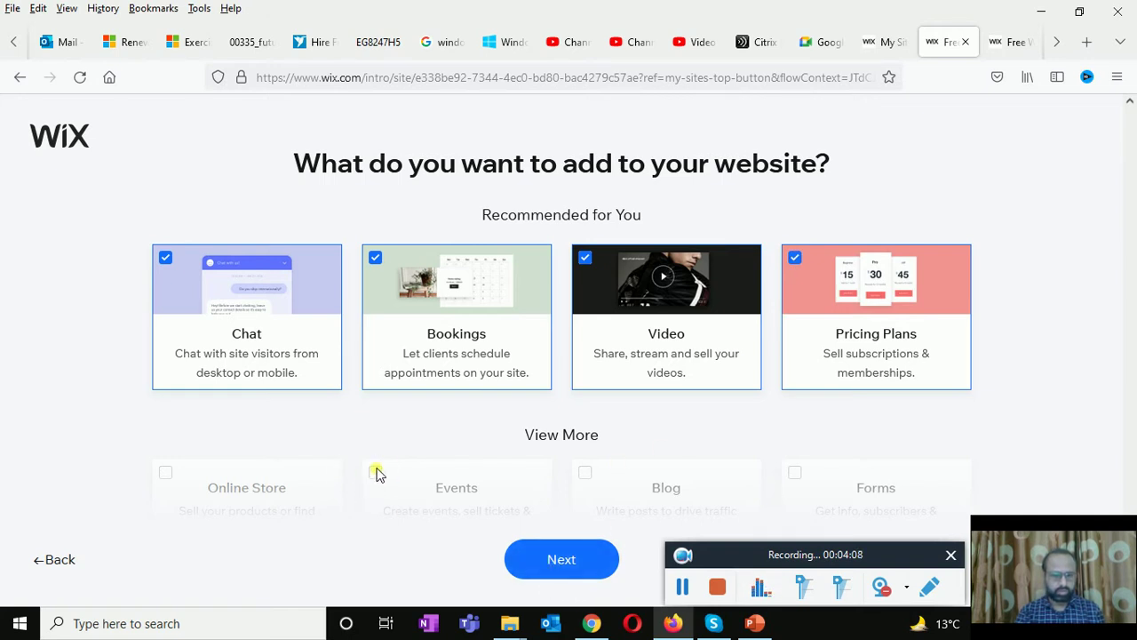
double_click(569, 435)
click(522, 433)
drag(524, 436, 604, 439)
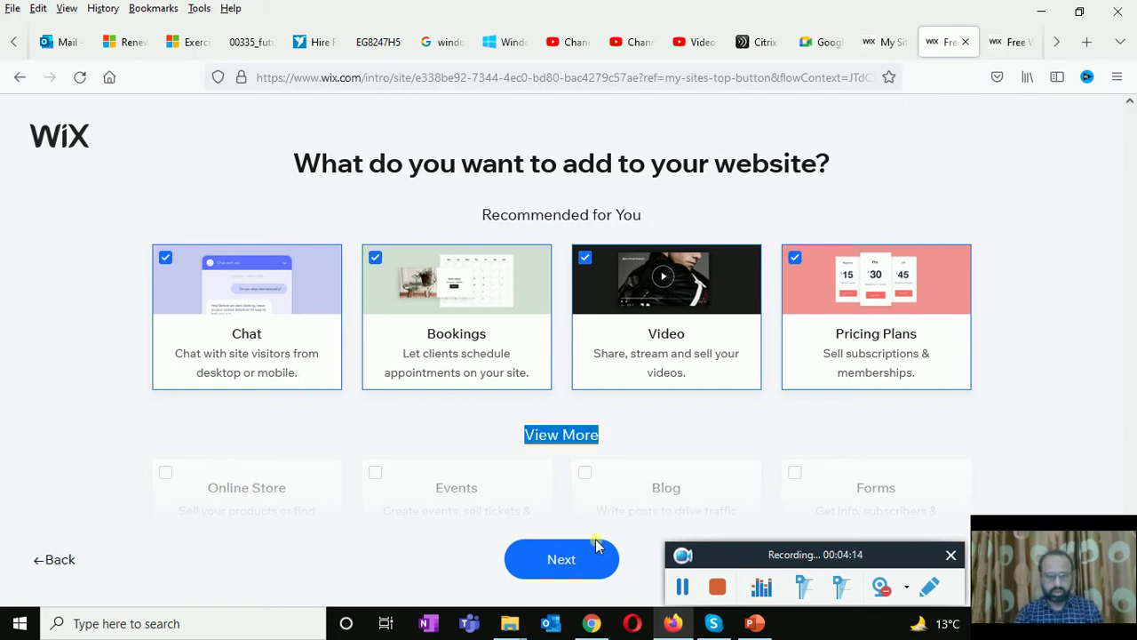
click(566, 577)
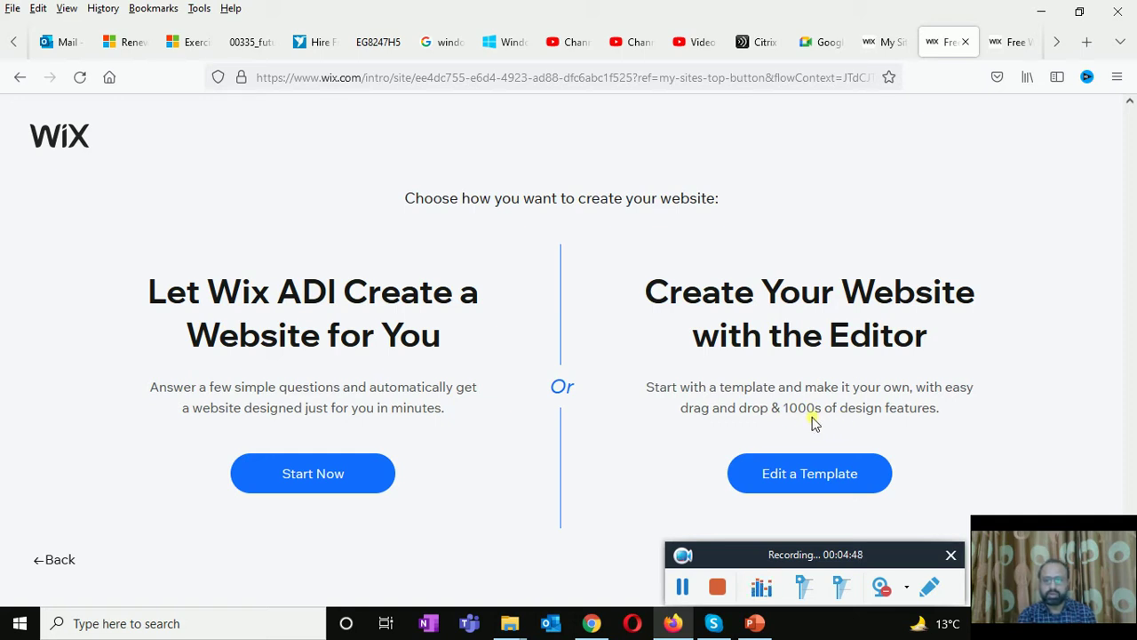
- Choose to create the website with the Editor from a template and browse the Technology Tutorials templates
click(821, 480)
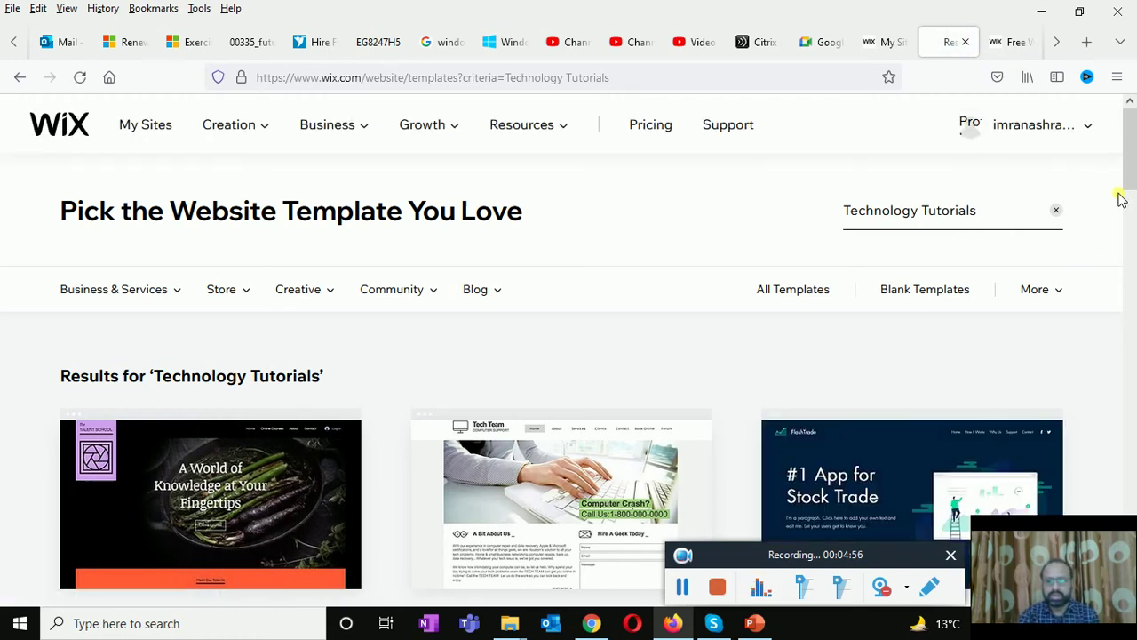
drag(1128, 145, 1131, 174)
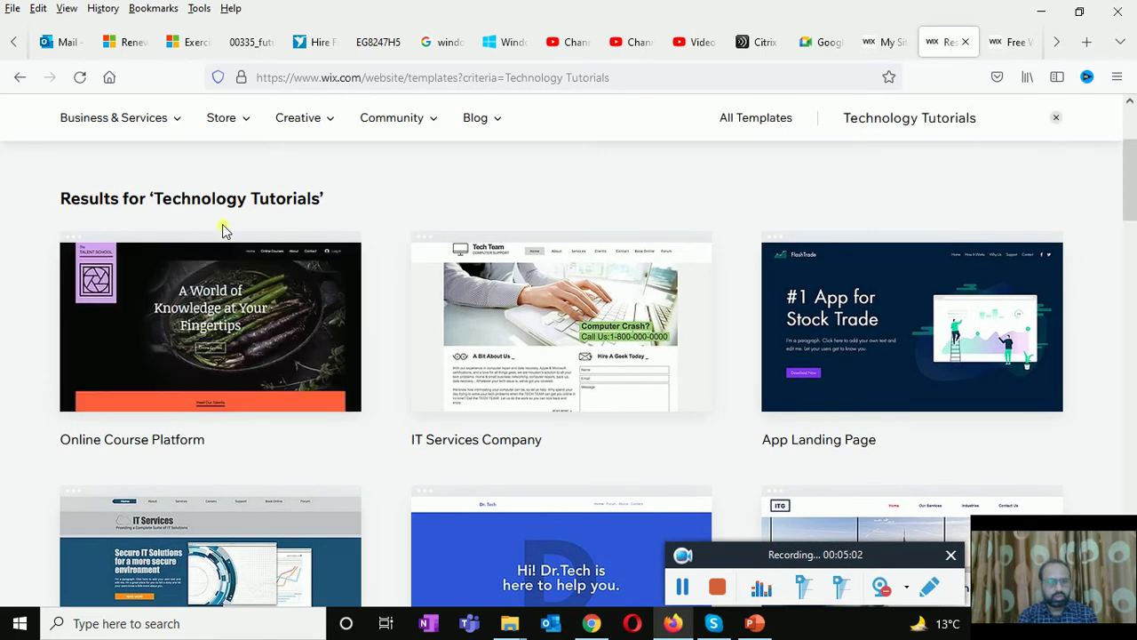
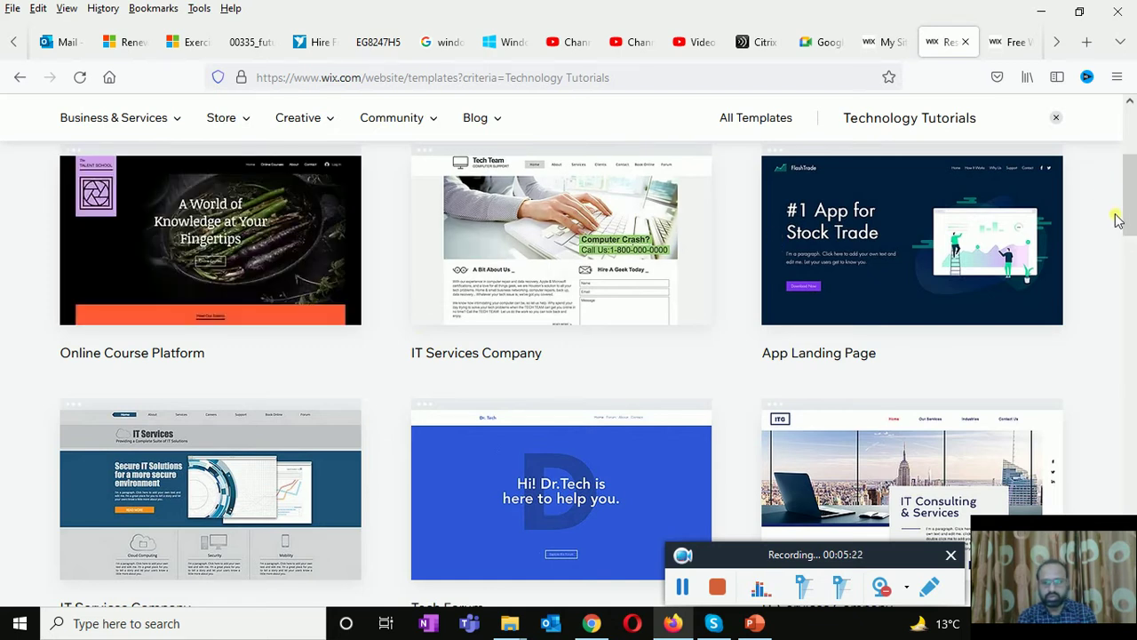
drag(1128, 196, 1133, 336)
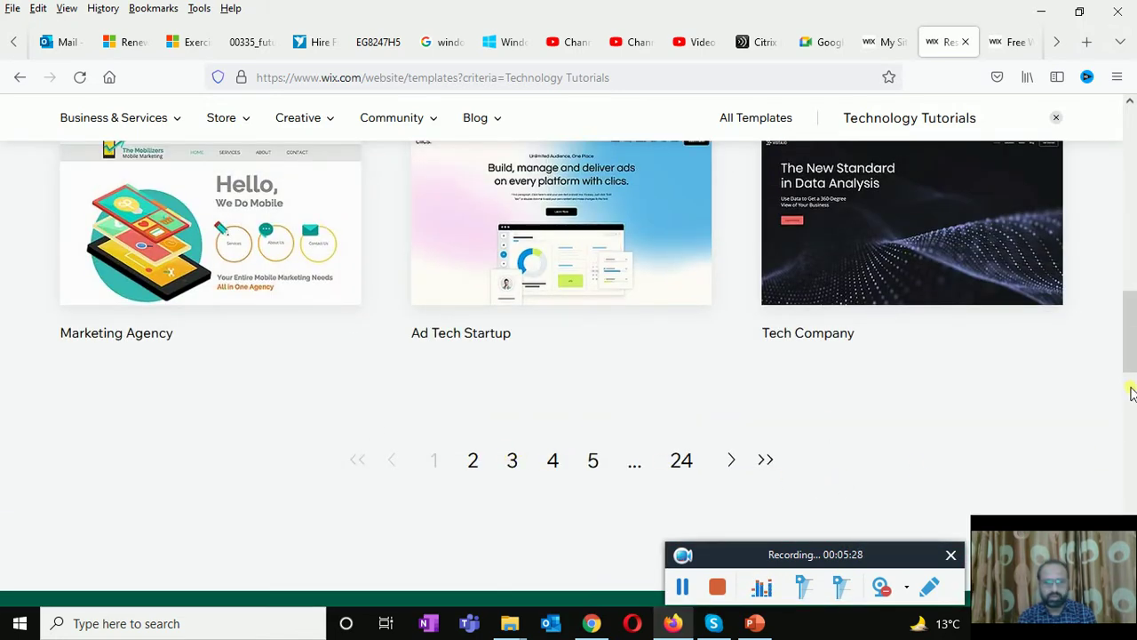
drag(1133, 382, 1134, 230)
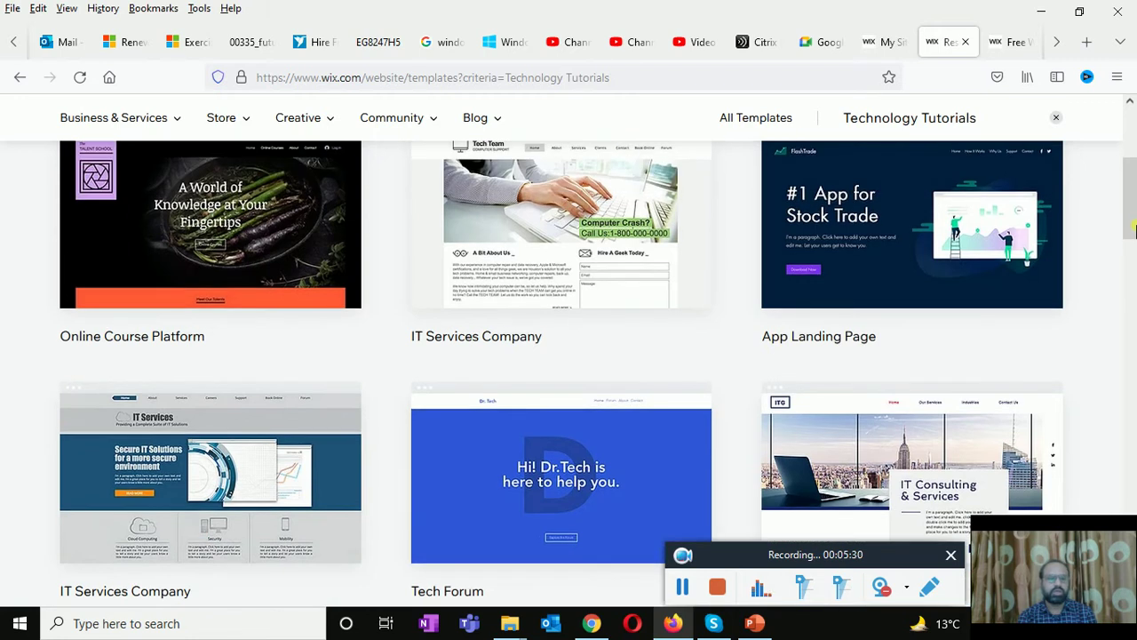
click(195, 194)
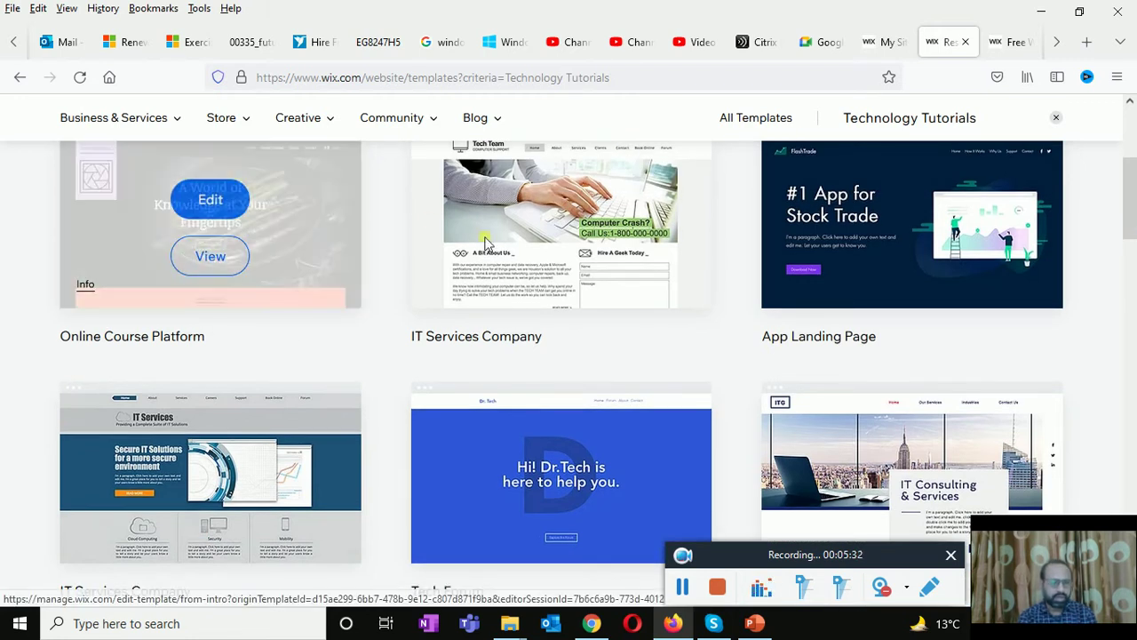
drag(1133, 236, 1133, 218)
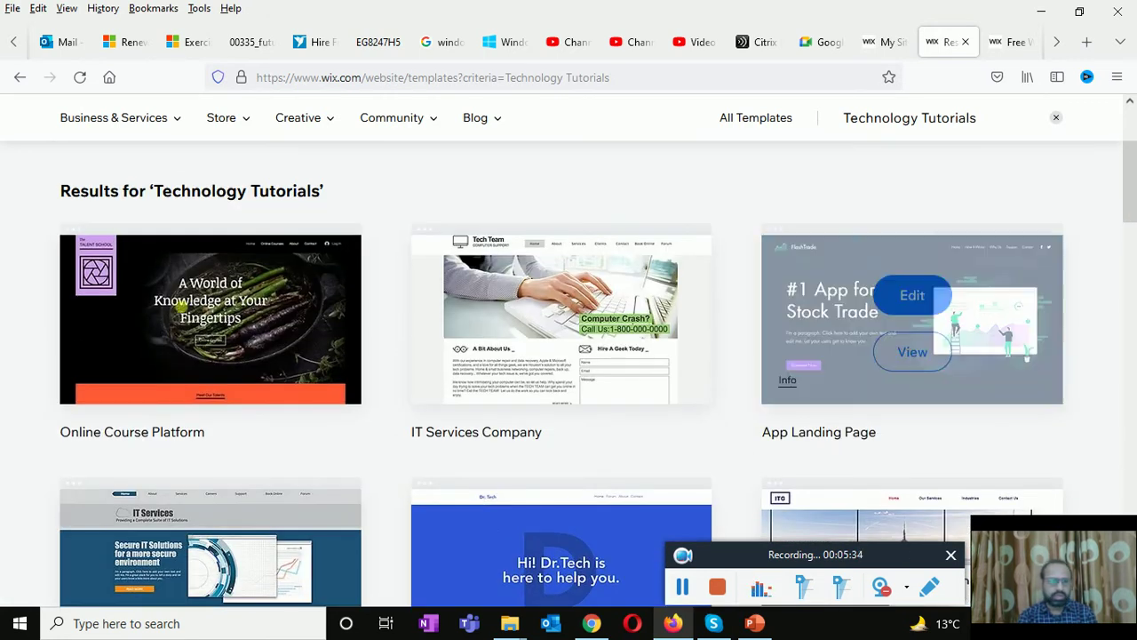
- Preview the Online Course Platform template and open it for editing
click(196, 300)
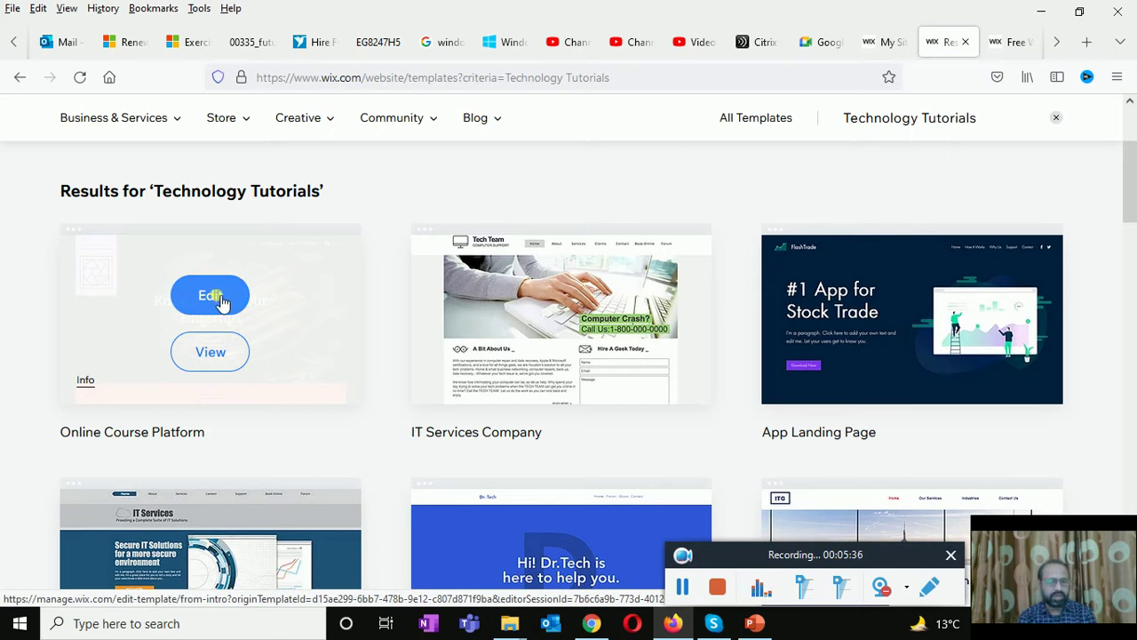
click(205, 295)
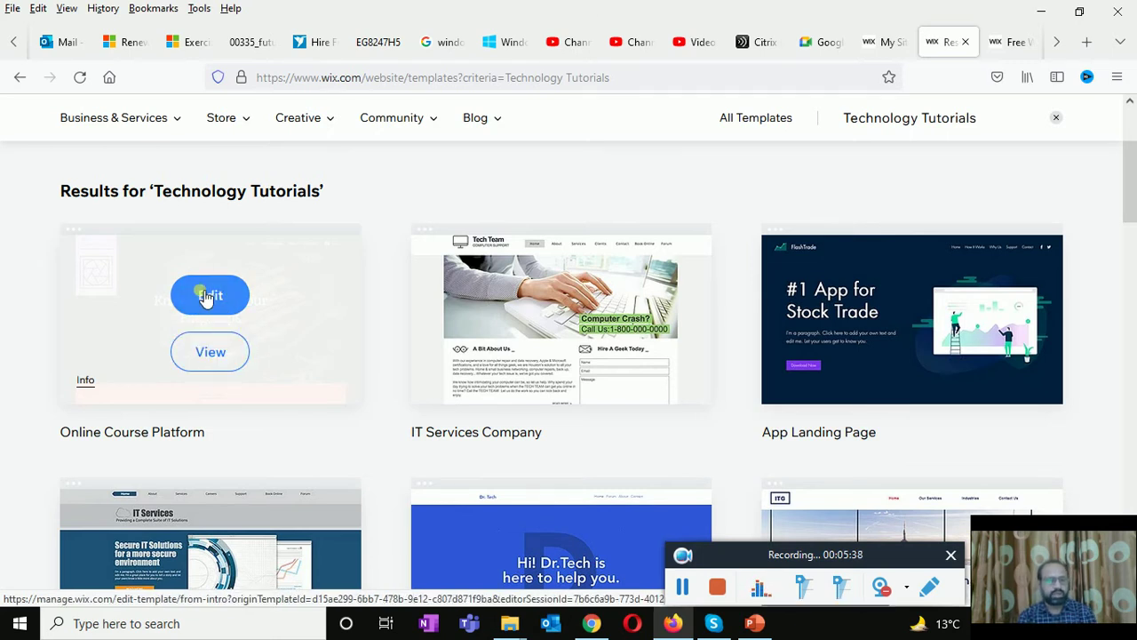
click(213, 356)
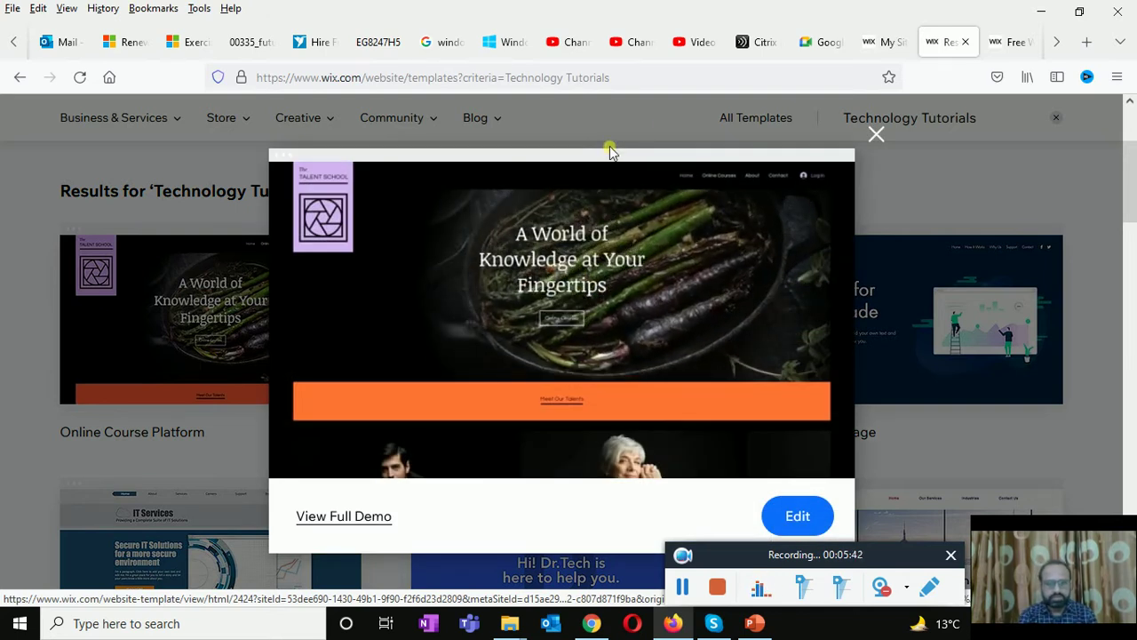
click(527, 108)
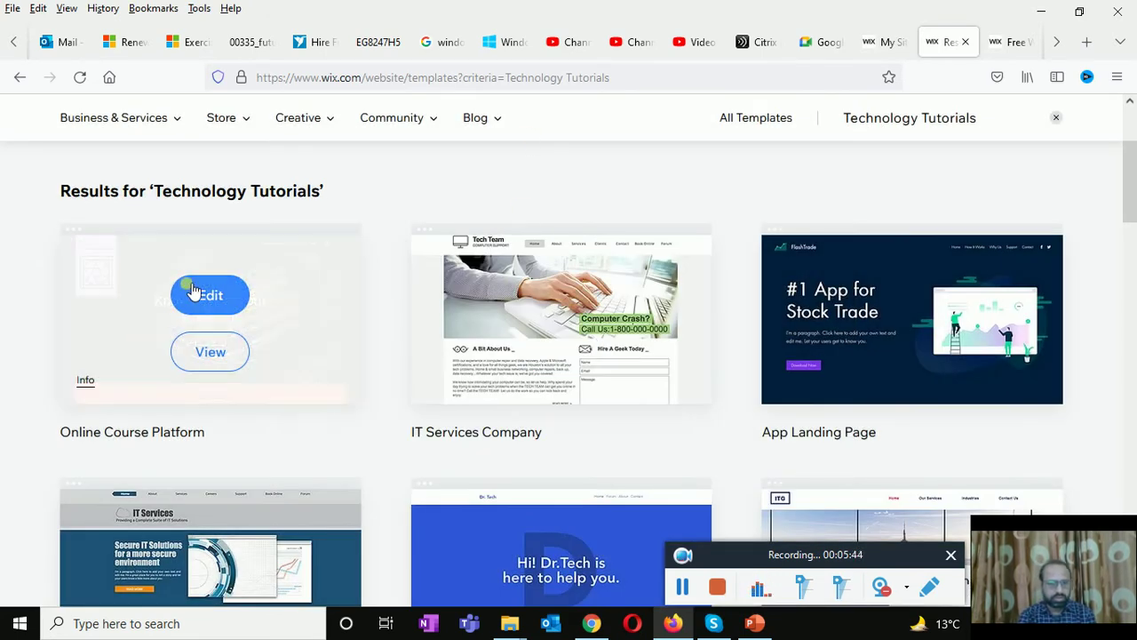
click(209, 294)
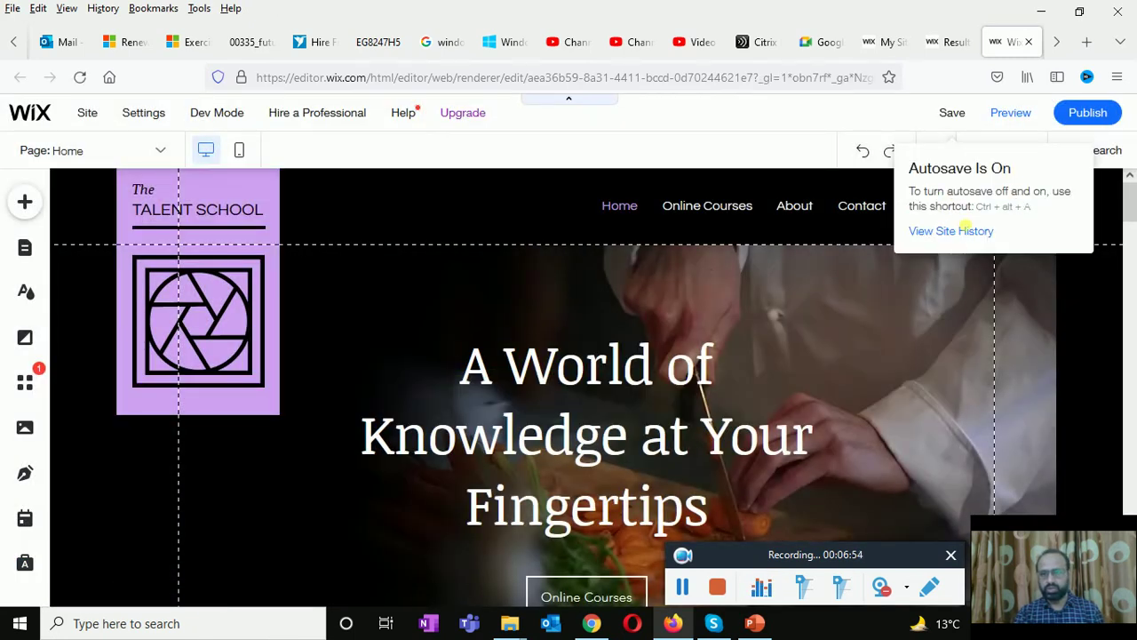
- Preview the site, examine the home page's navigation menu and its sections down to Our Course Benefits, and return to the editor
click(1020, 120)
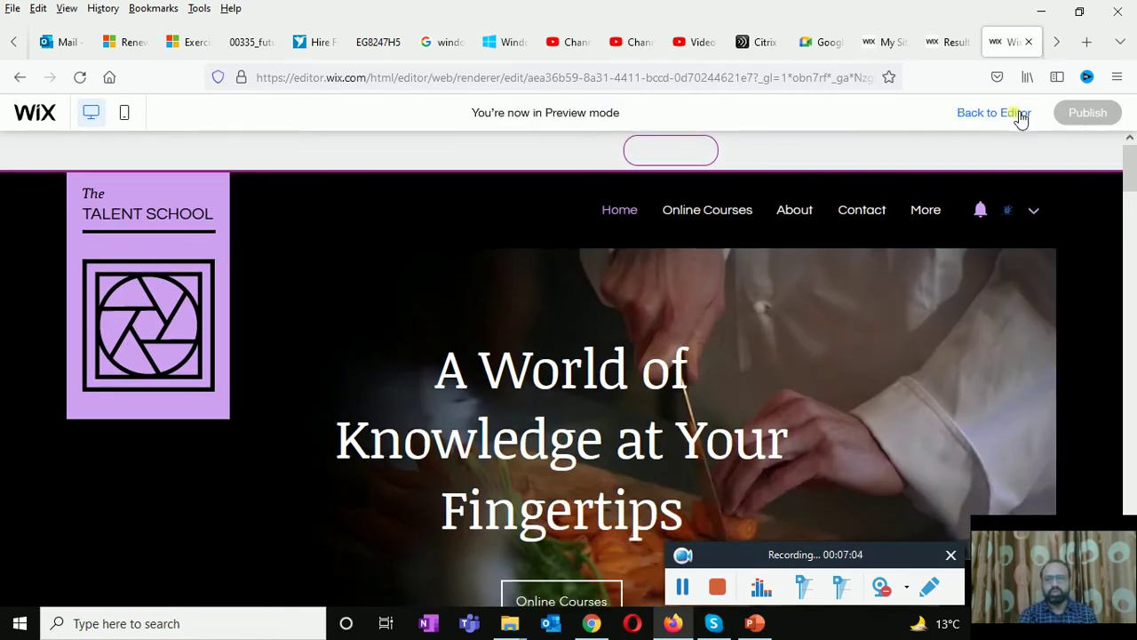
scroll(1133, 204, down, 2)
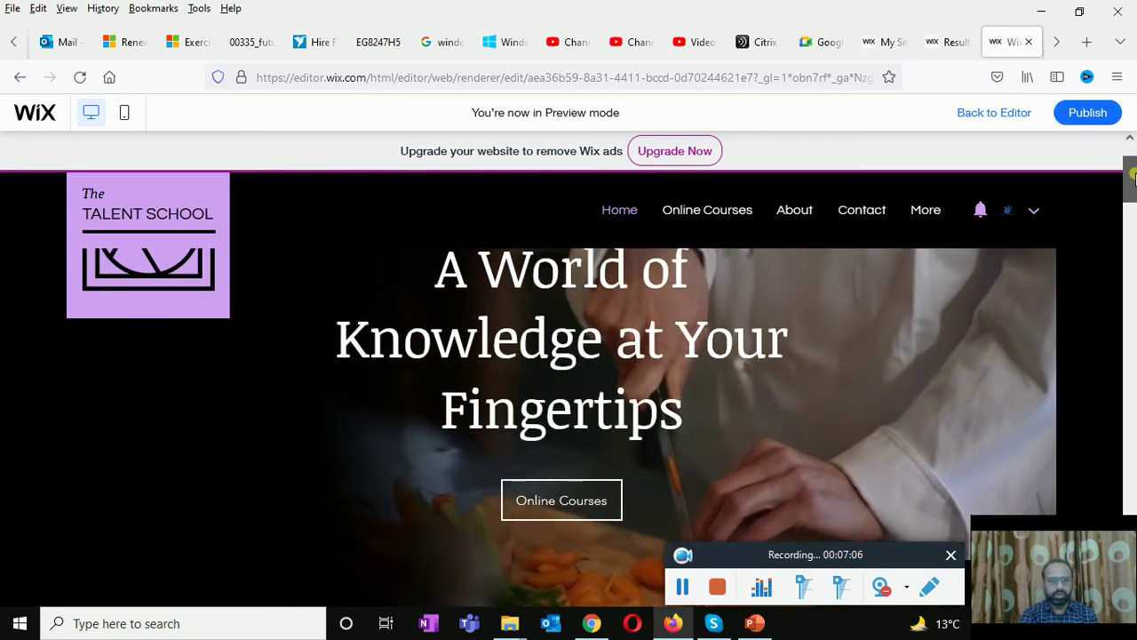
scroll(1134, 169, up, 2)
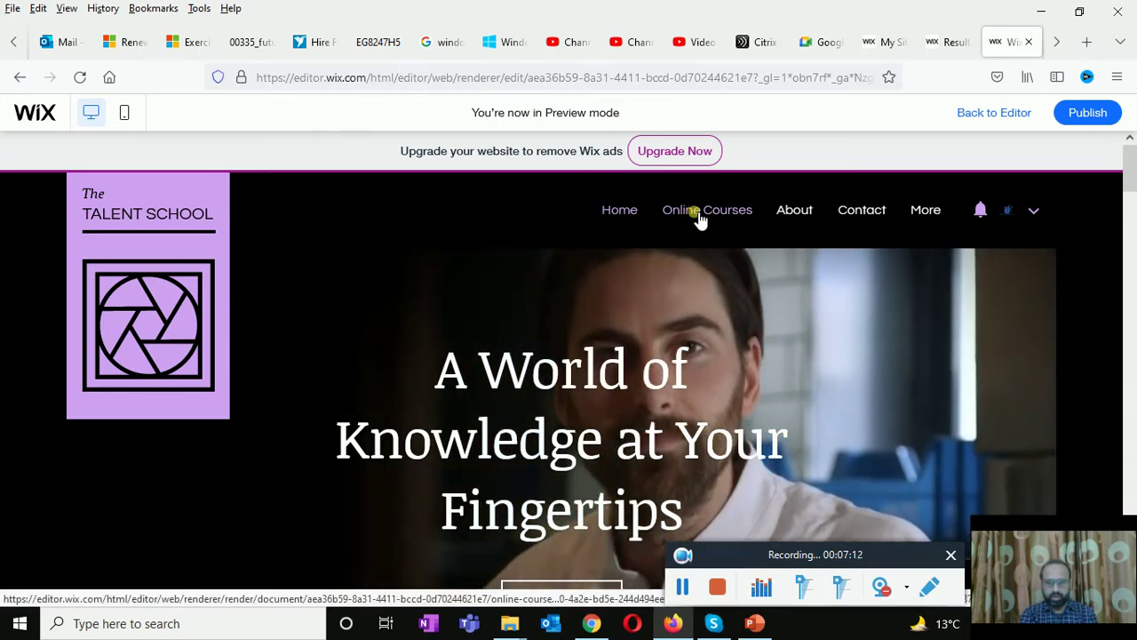
mouse_move(812, 223)
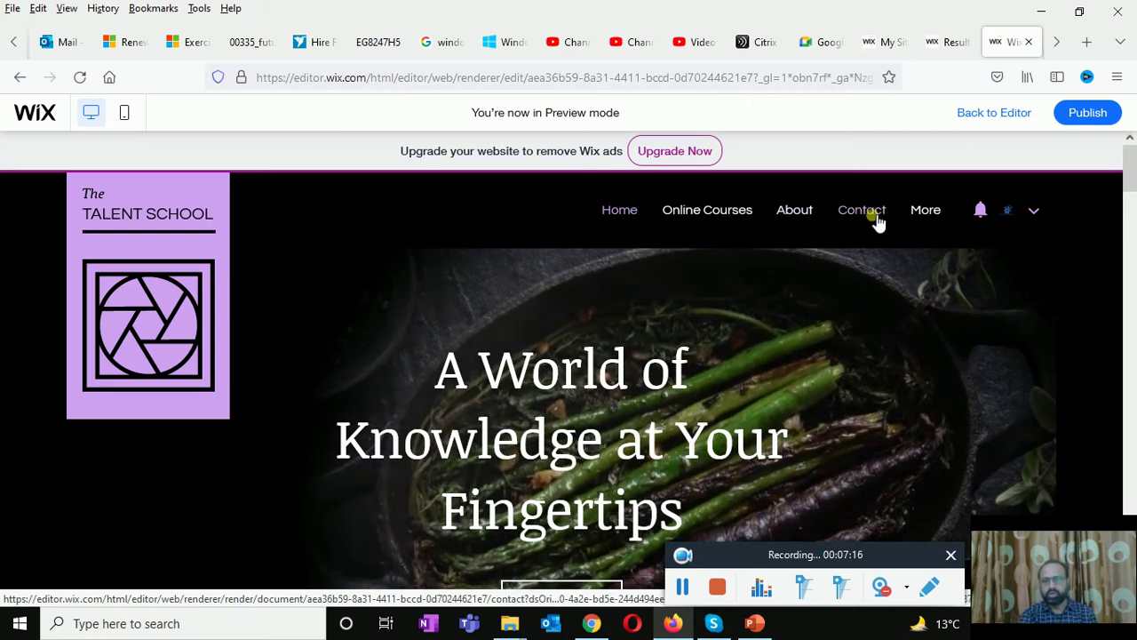
mouse_move(933, 218)
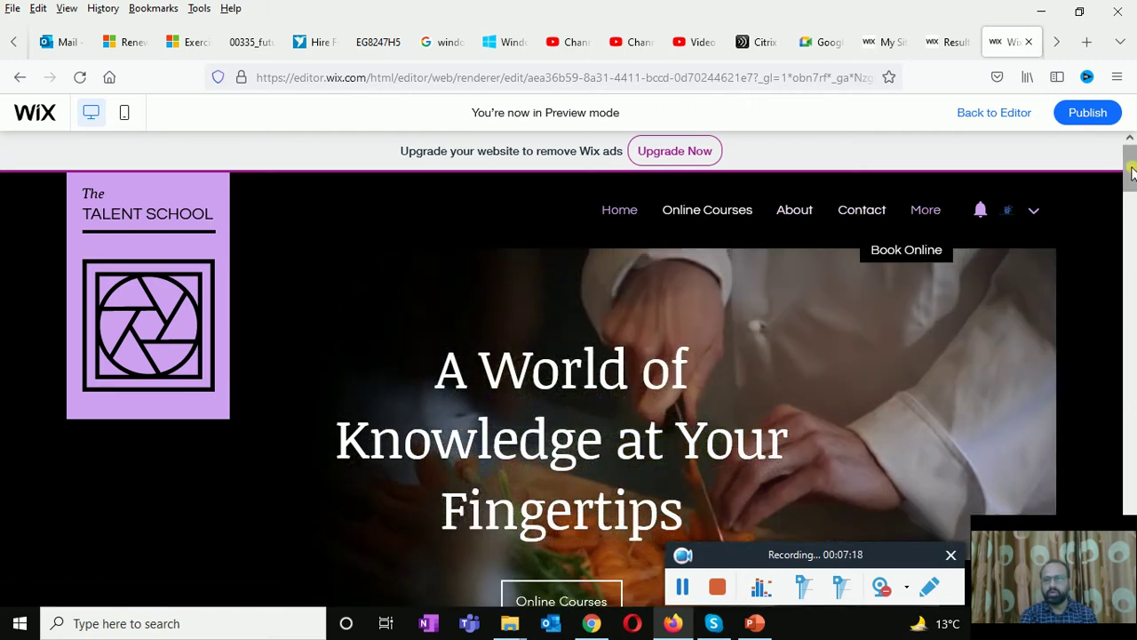
drag(1130, 166, 1134, 305)
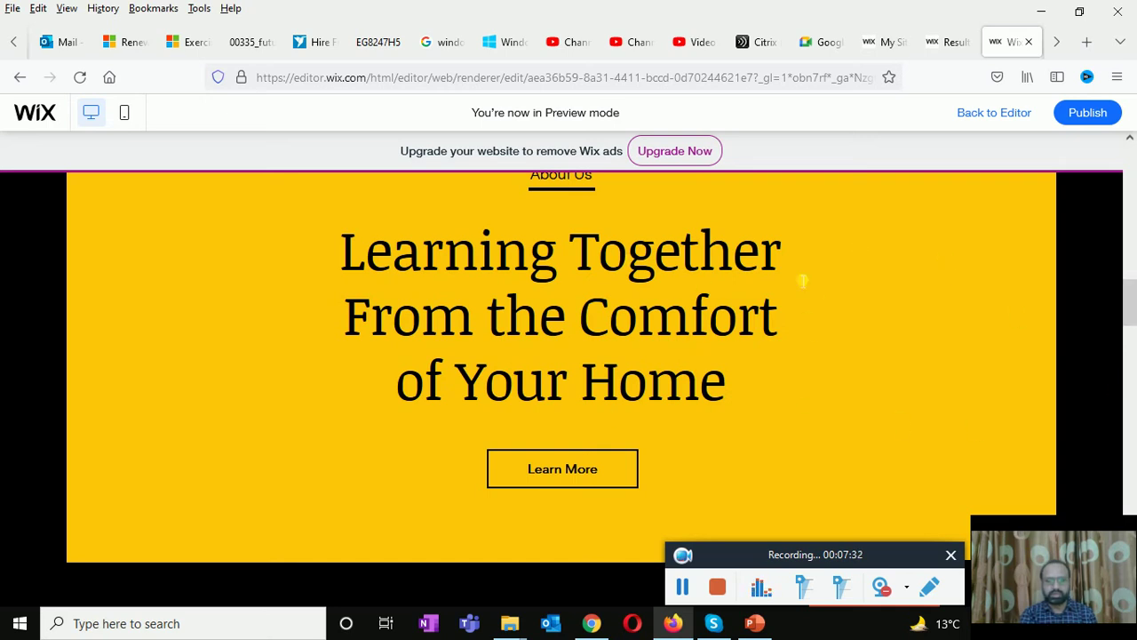
drag(1134, 310, 1134, 335)
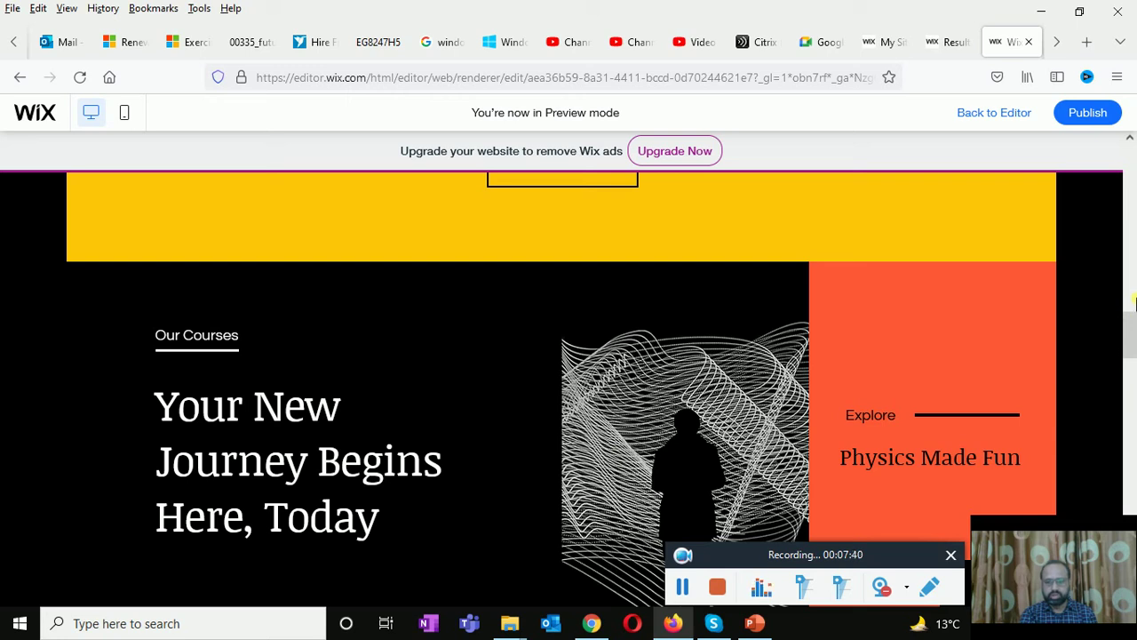
drag(1132, 332, 1132, 480)
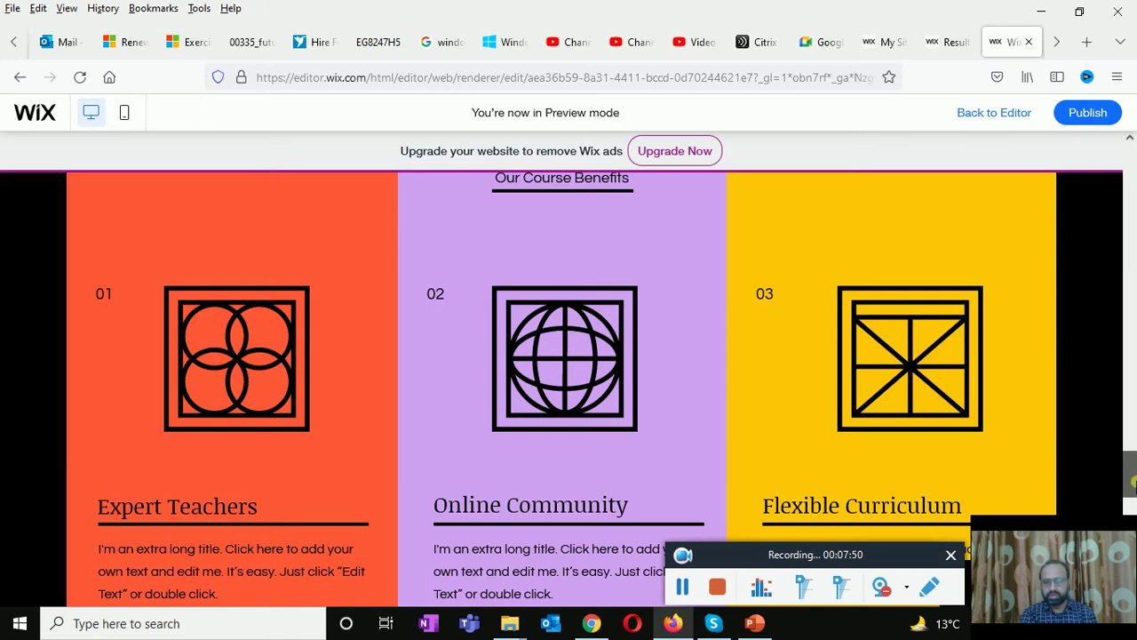
drag(1134, 479, 1133, 82)
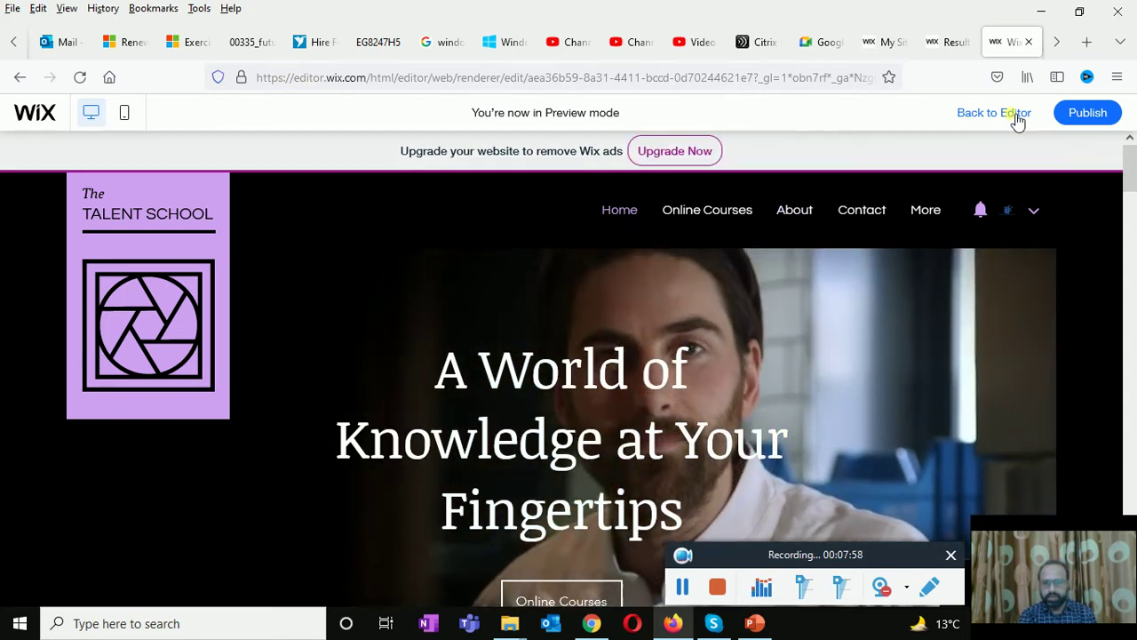
click(1017, 120)
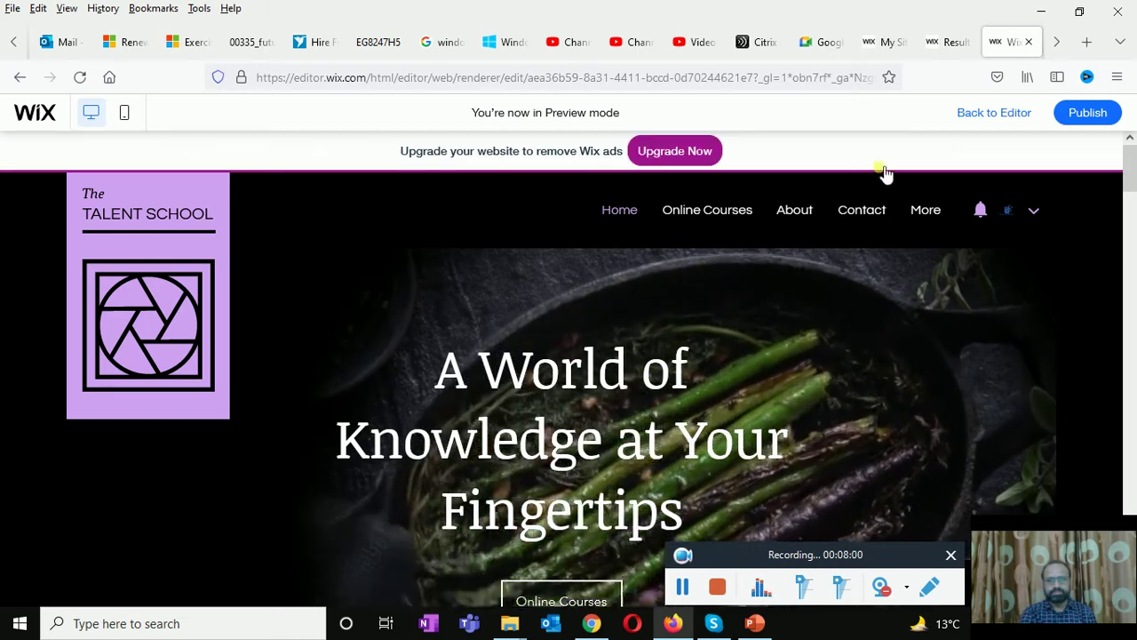
click(978, 116)
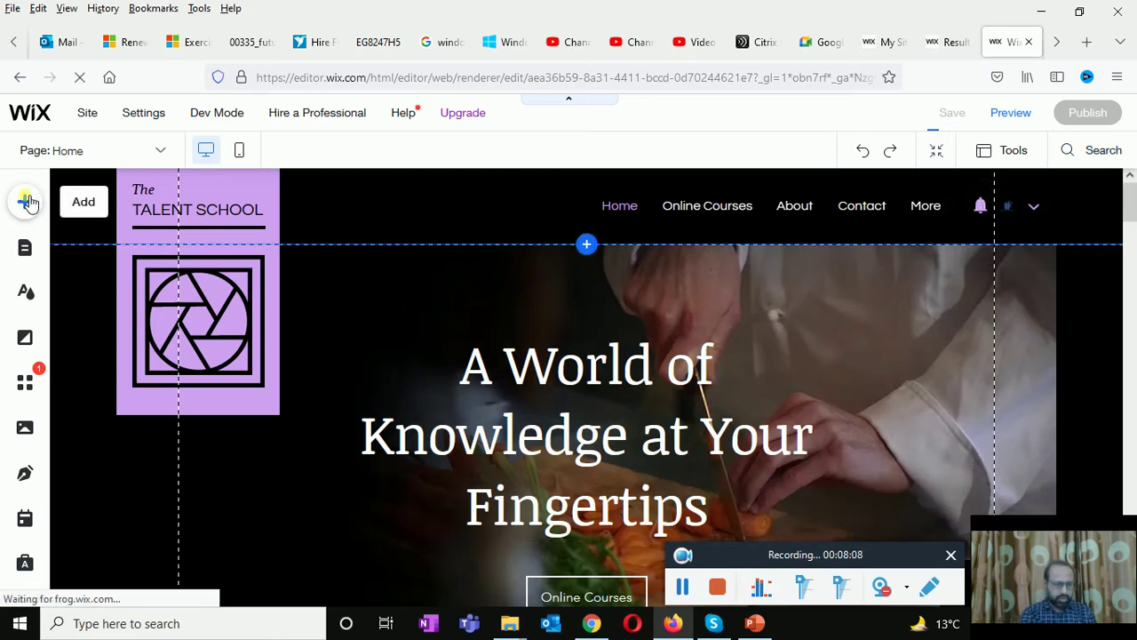
- Save the site and dismiss the save confirmation without publishing
key(ctrl+s)
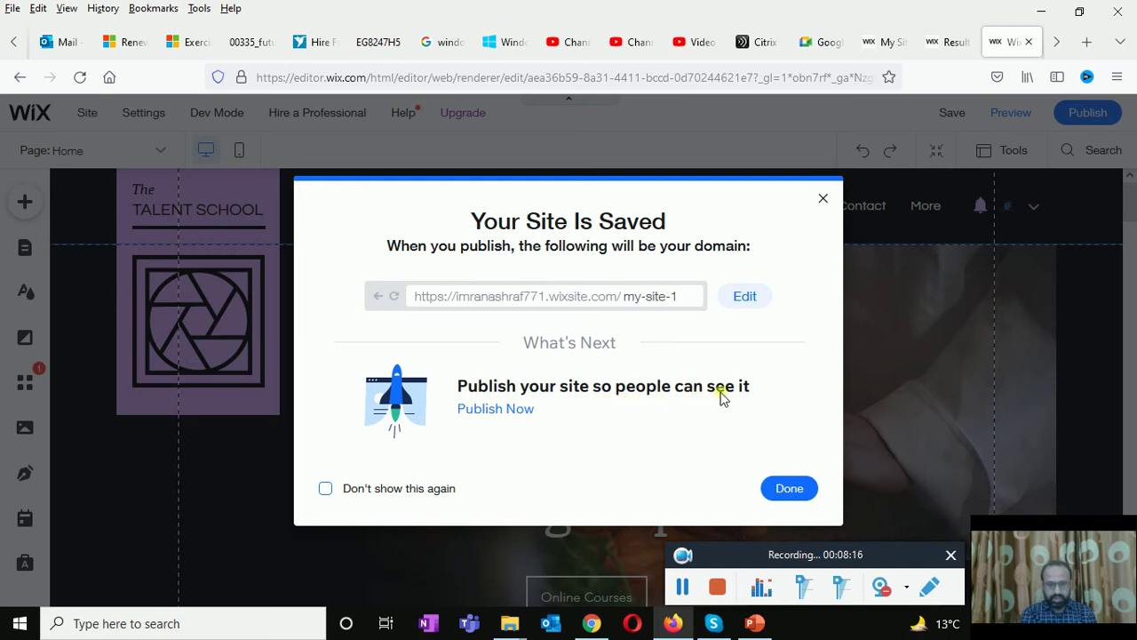
click(824, 200)
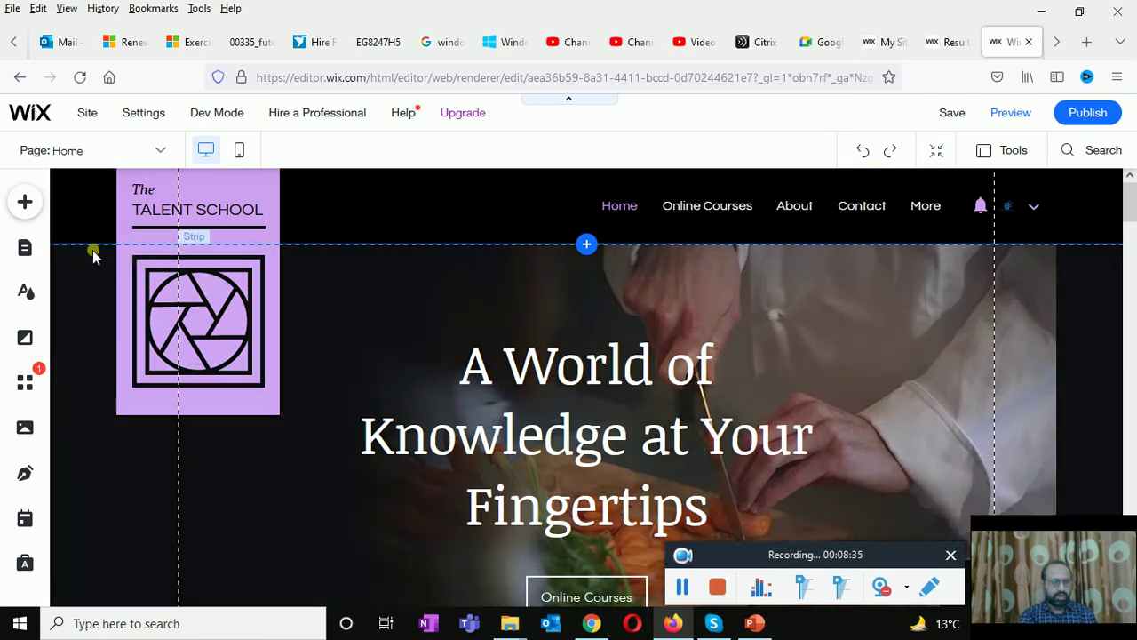
click(93, 255)
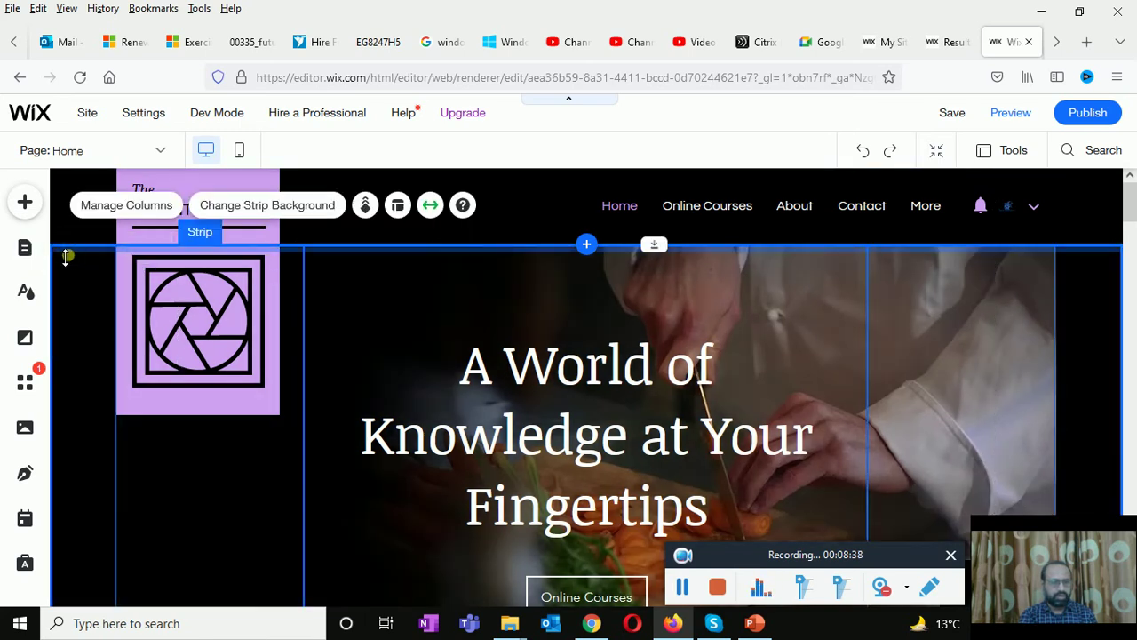
- Add a new page to the site menu using the Grid layout from the About page templates
click(26, 249)
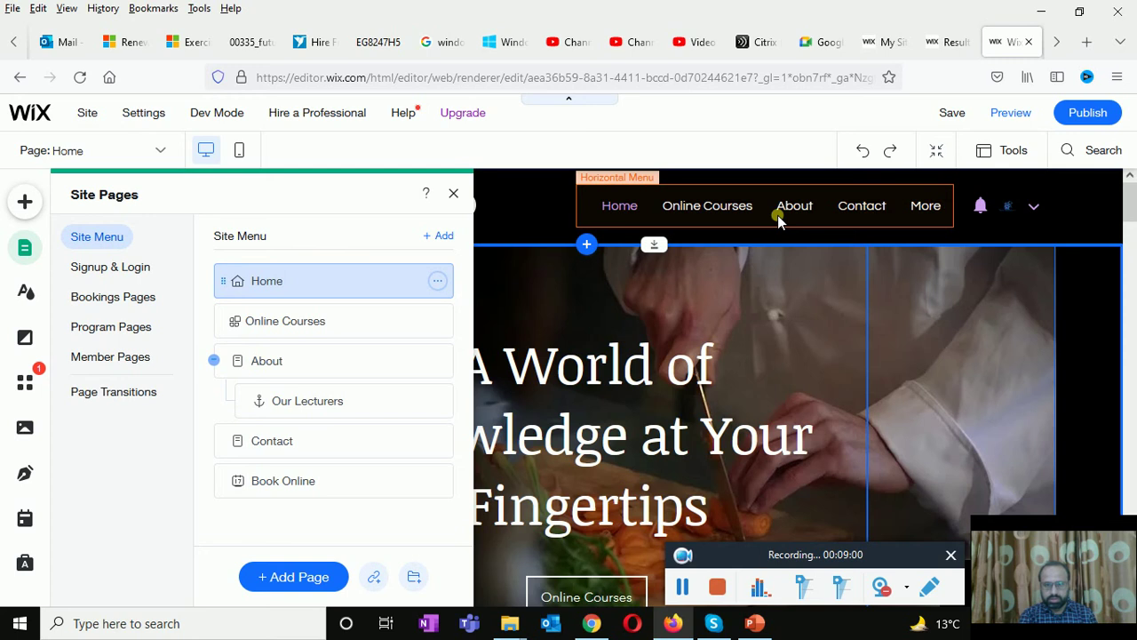
click(288, 575)
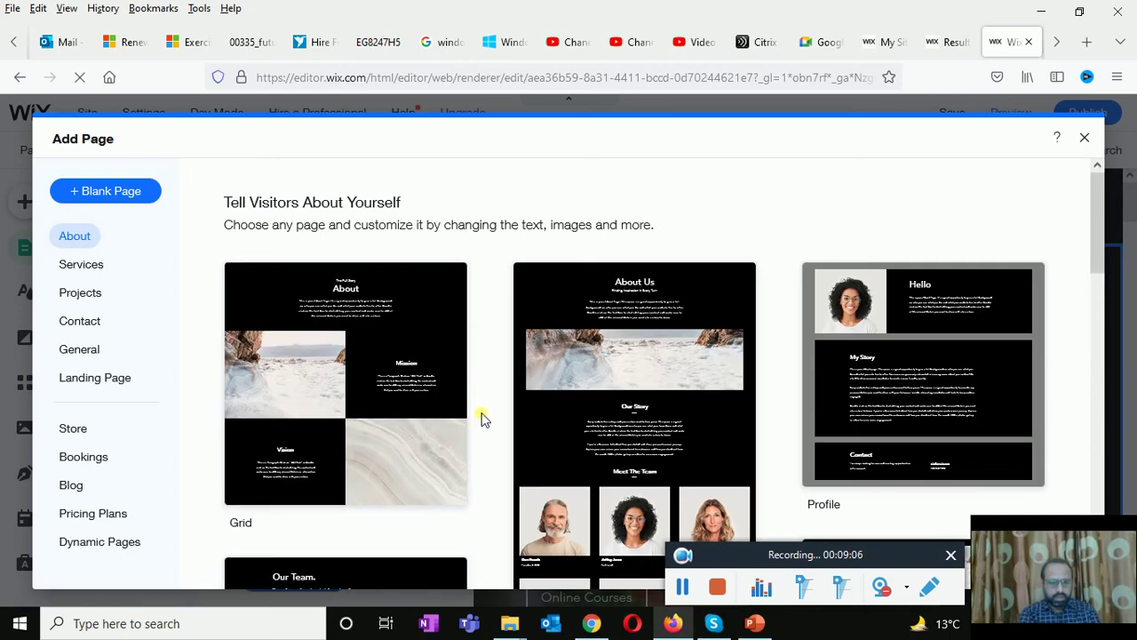
click(347, 361)
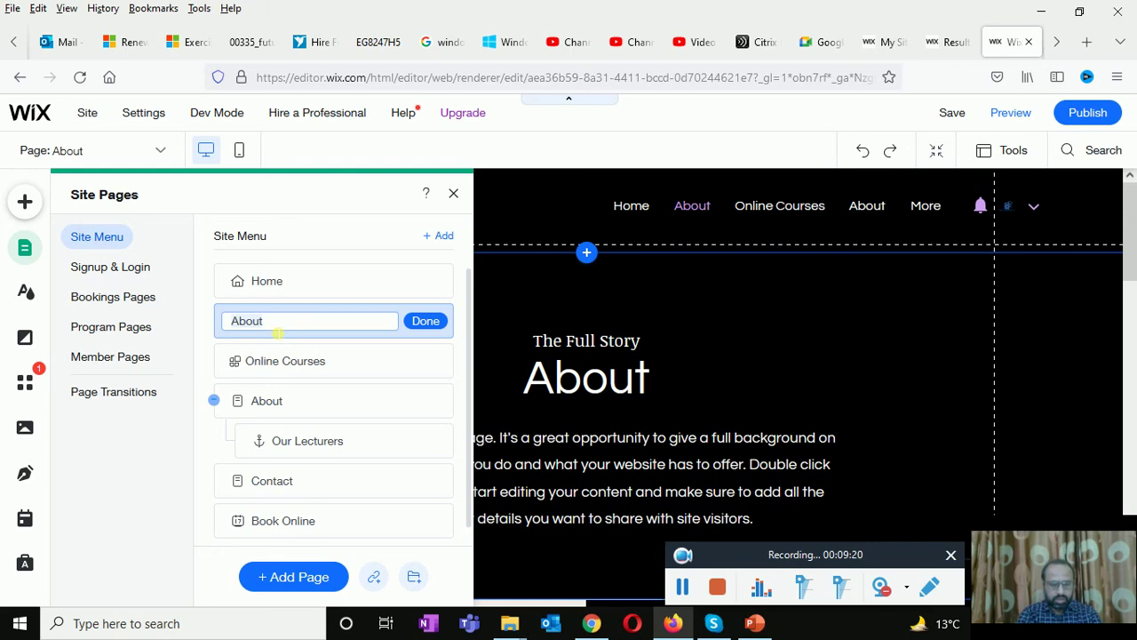
- Rename the newly added About page as Tech Info and close the site pages list
key(BackSpace)
key(BackSpace)
key(BackSpace)
key(BackSpace)
key(BackSpace)
text(In)
key(BackSpace)
key(BackSpace)
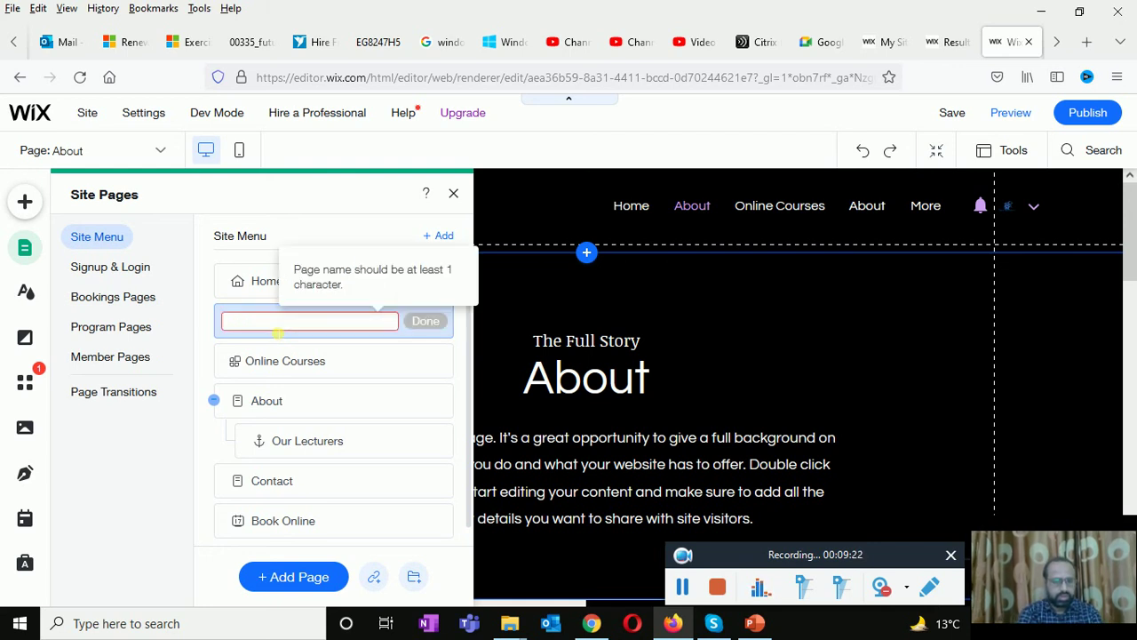
text(Tech Info)
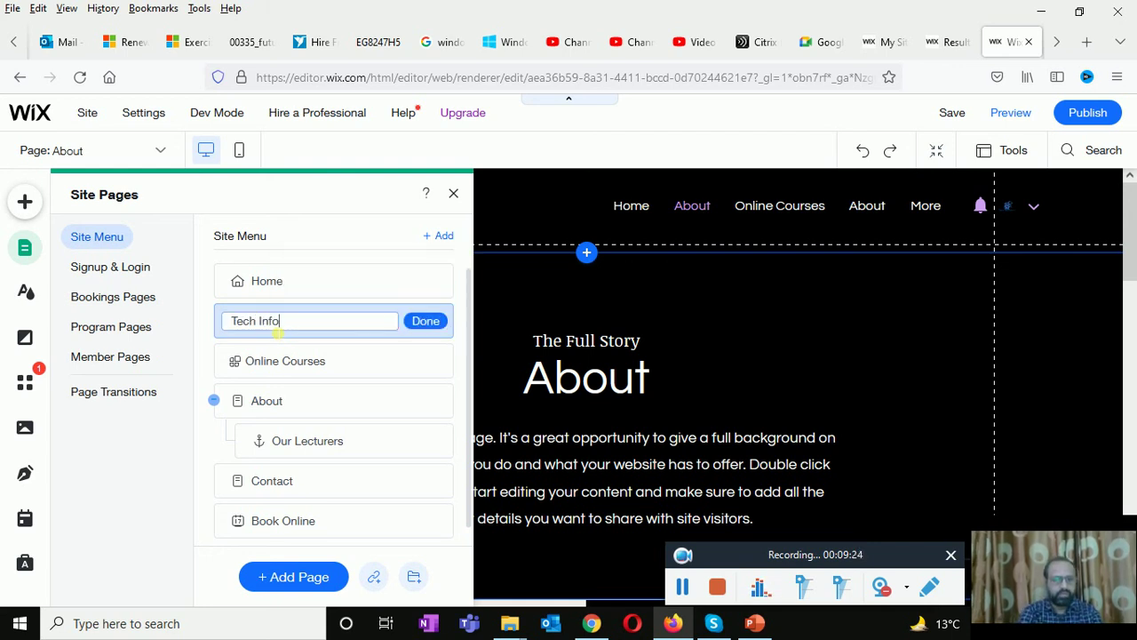
click(424, 323)
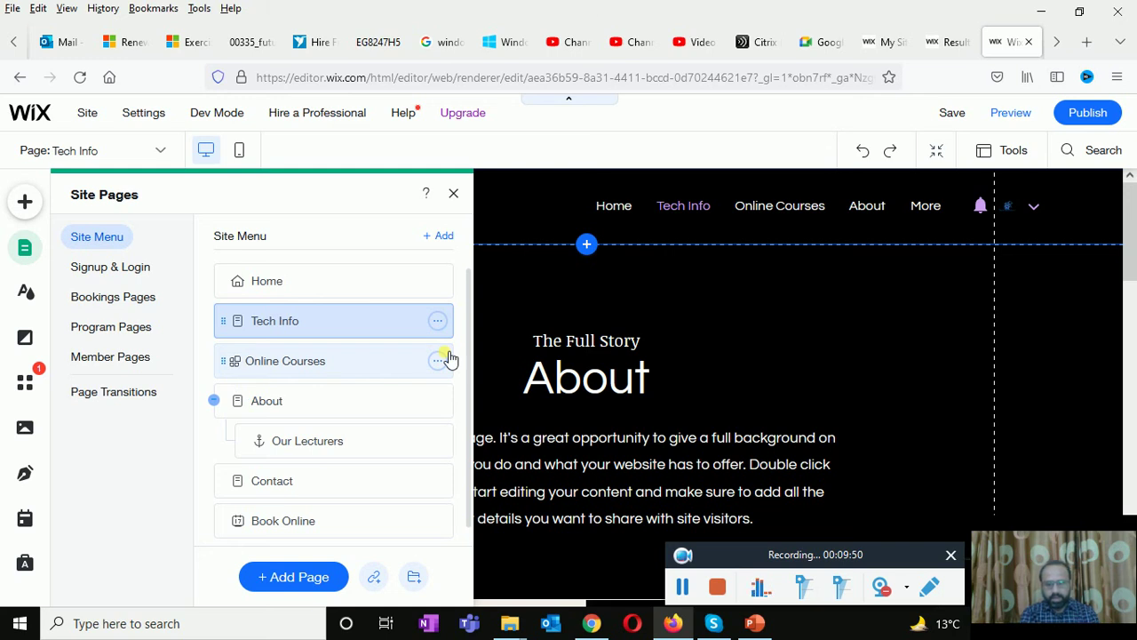
click(455, 195)
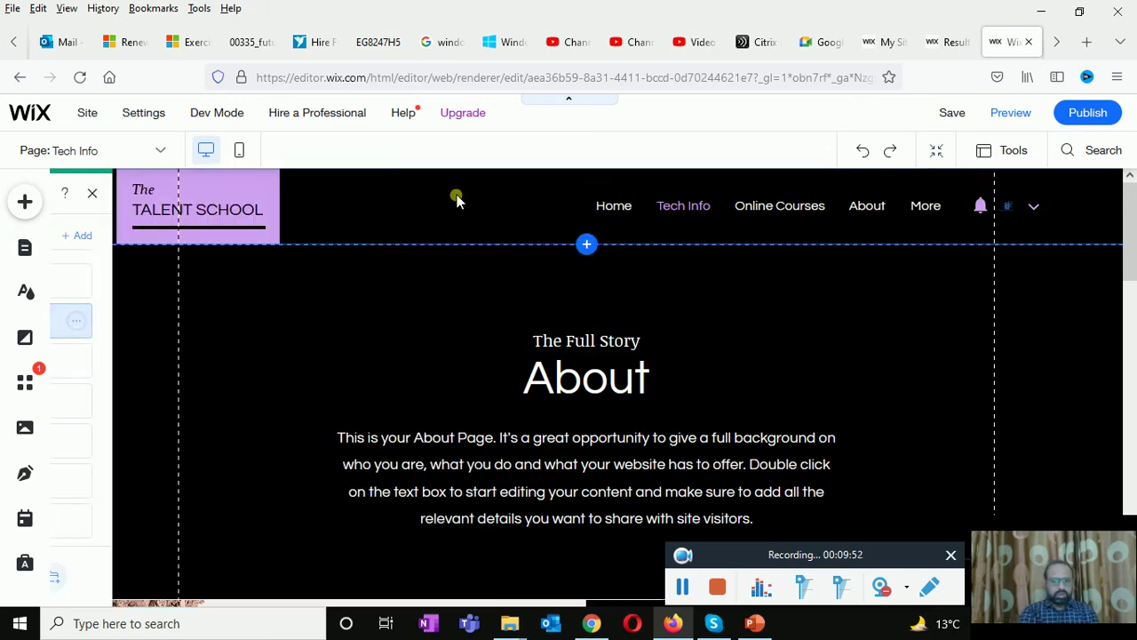